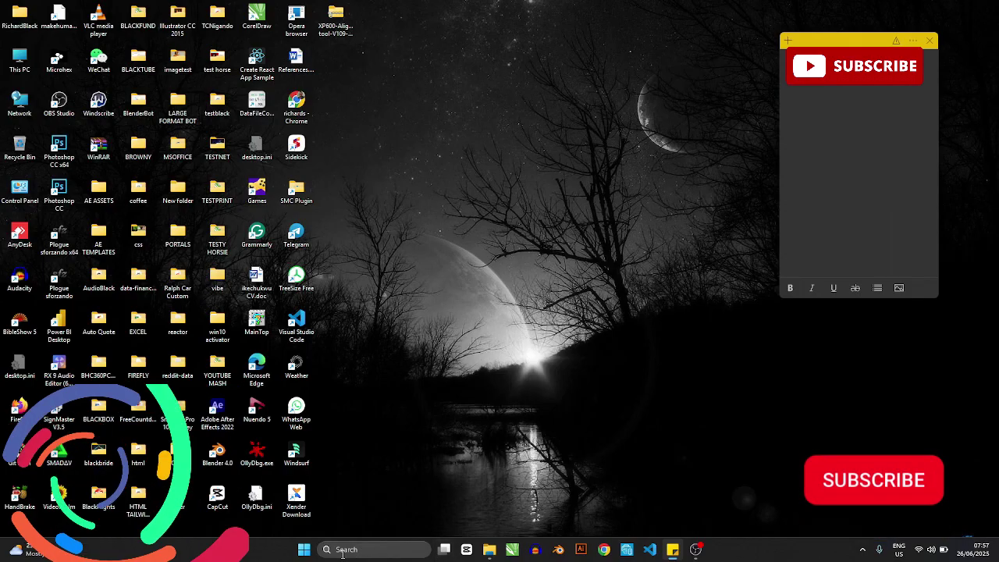
left_click(304, 552)
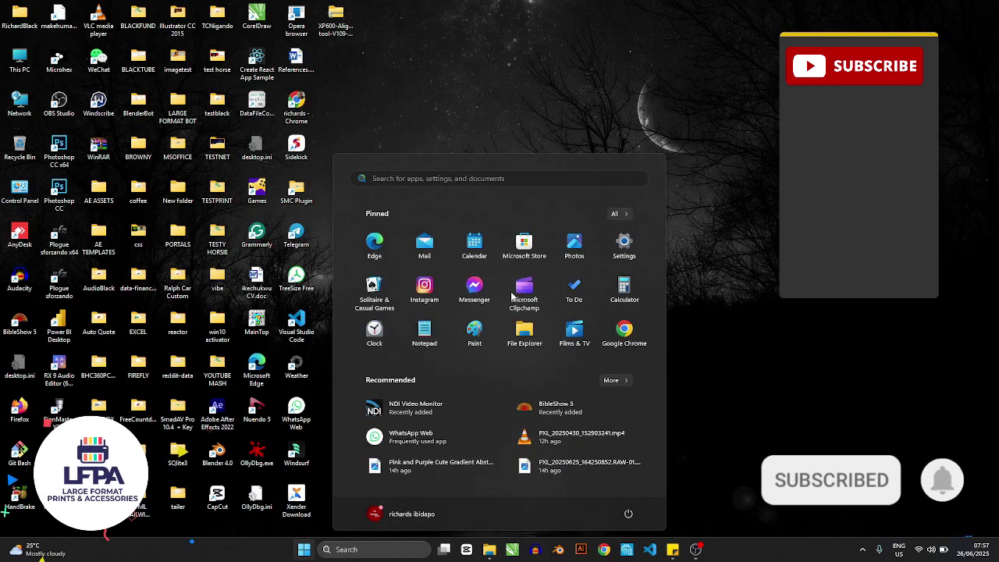
left_click(464, 59)
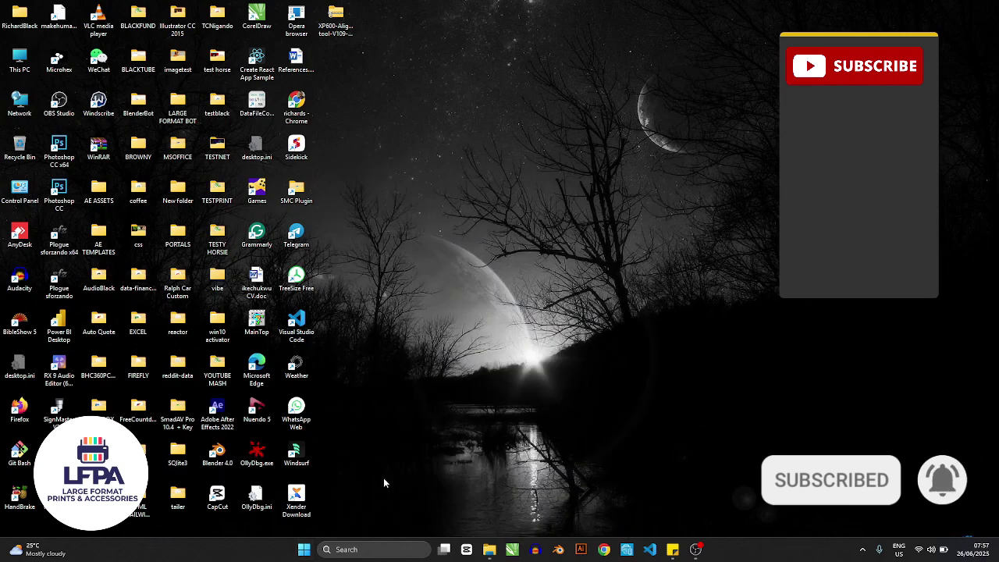
left_click(352, 549)
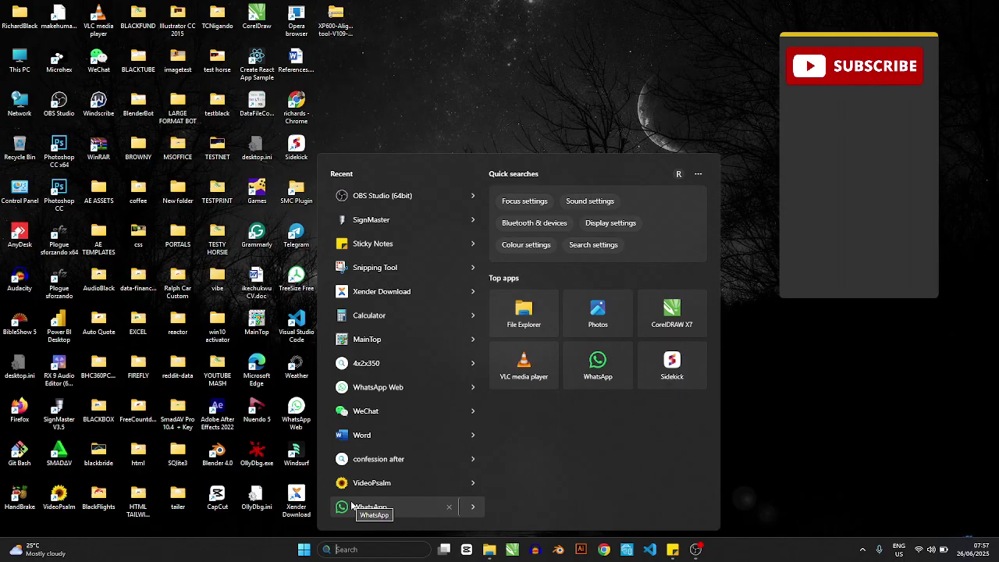
left_click(498, 114)
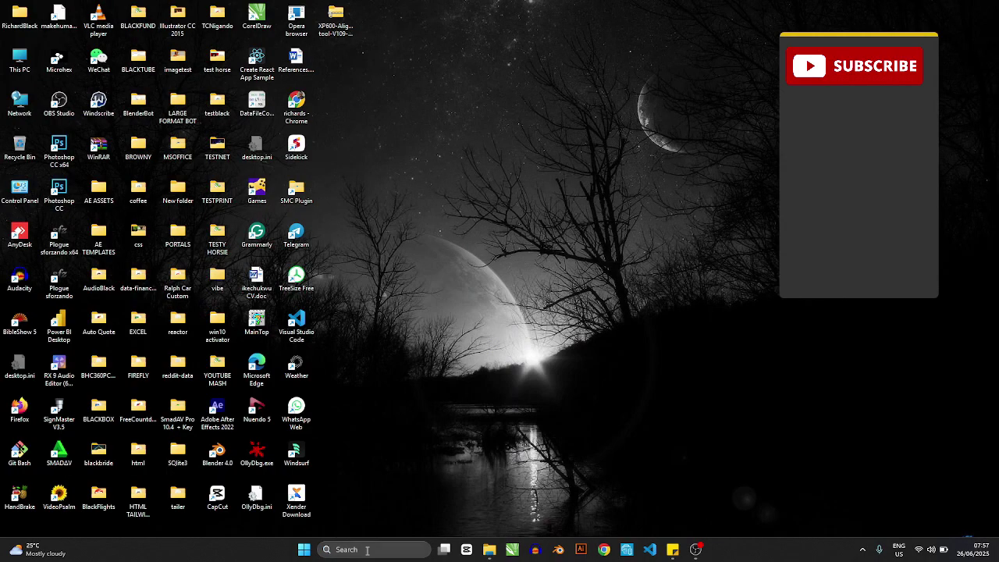
left_click(875, 137)
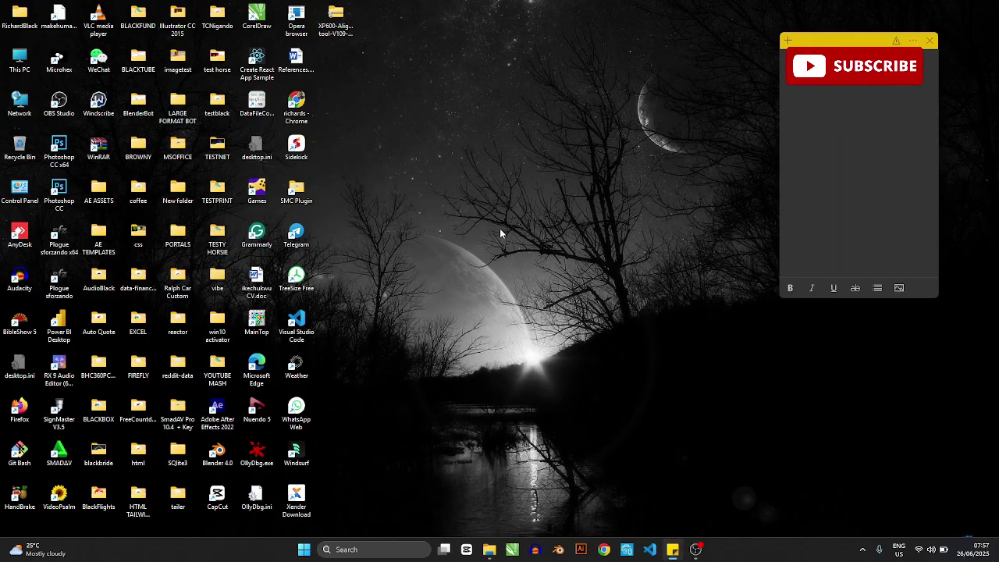
Launch SignMaster and open its license status page
left_click(378, 556)
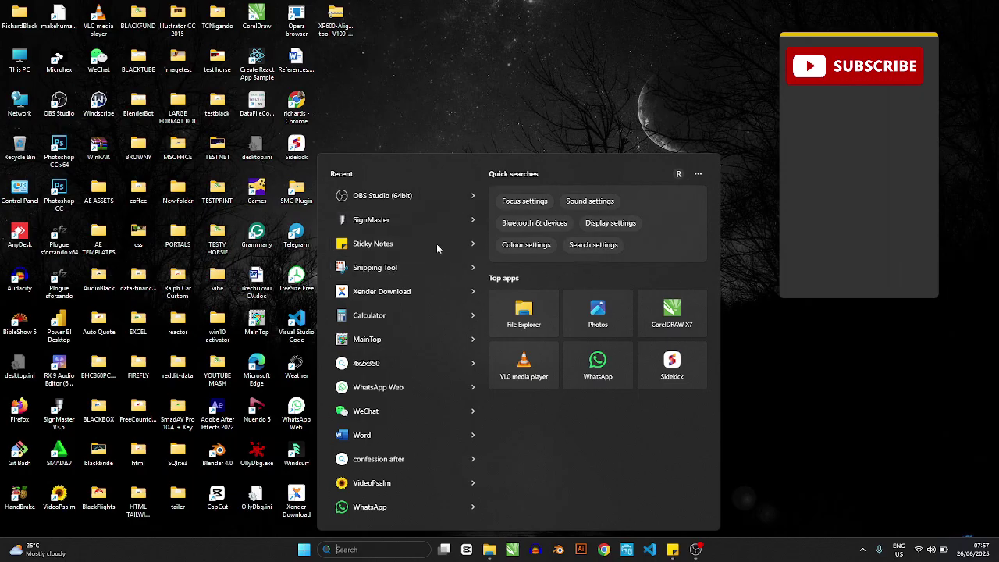
left_click(370, 221)
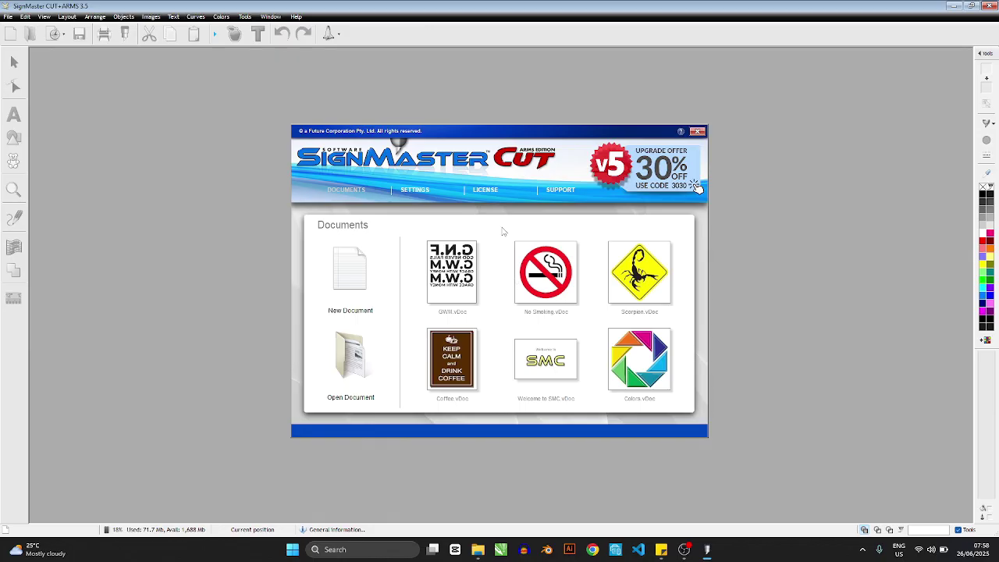
left_click(484, 194)
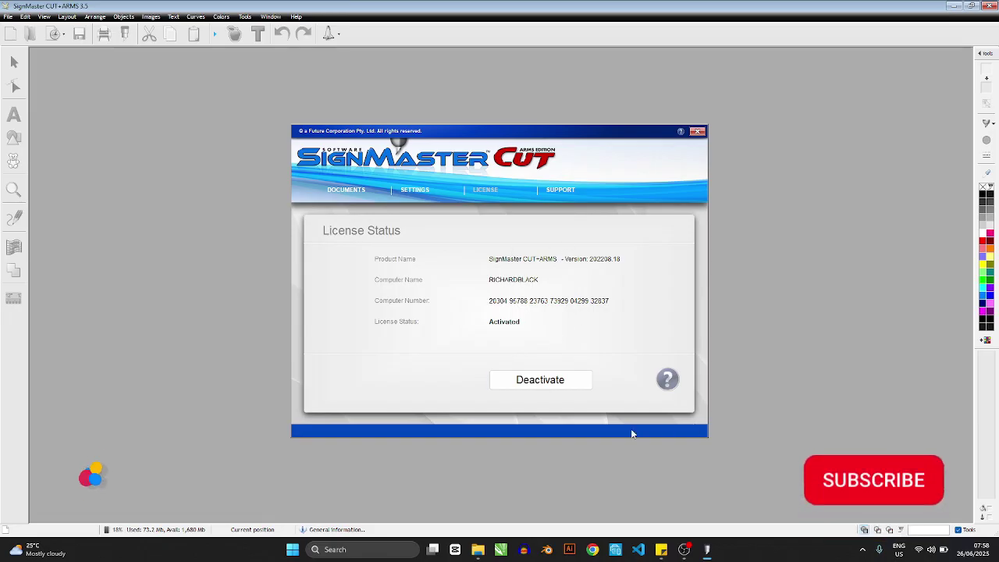
Start deactivating the SignMaster license in the License Manager and agree to remove it from this computer
left_click(537, 381)
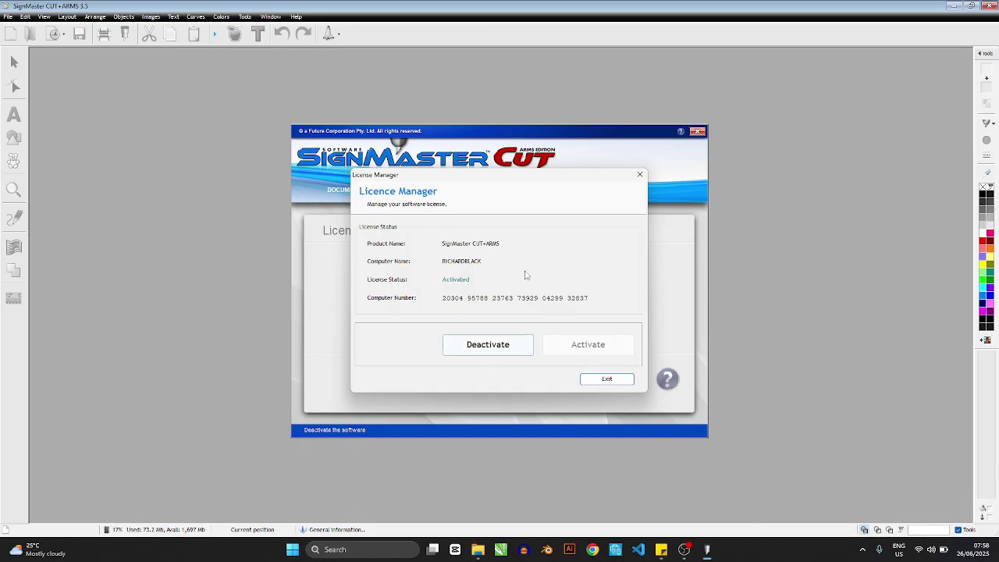
left_click(473, 349)
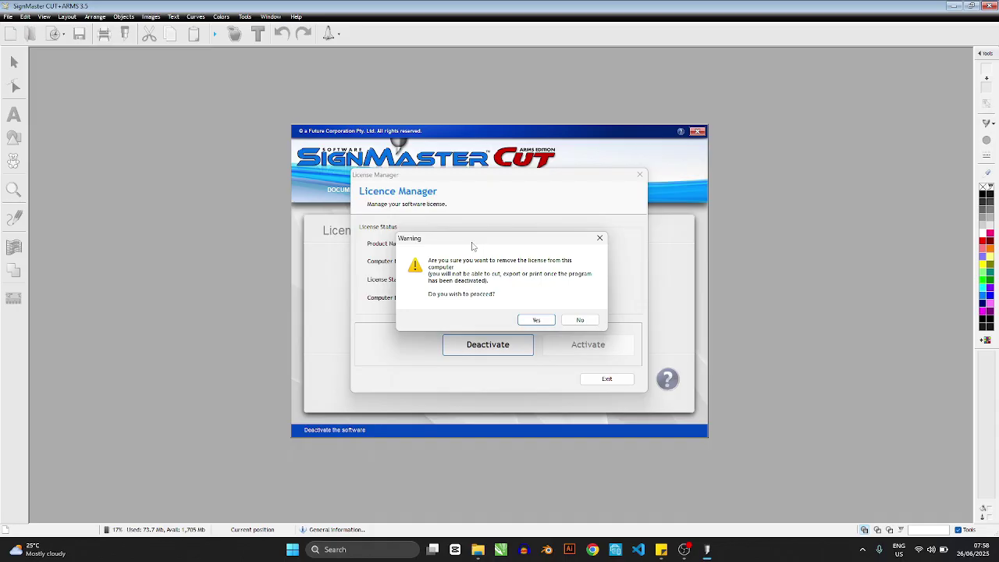
left_click_drag(471, 246, 486, 234)
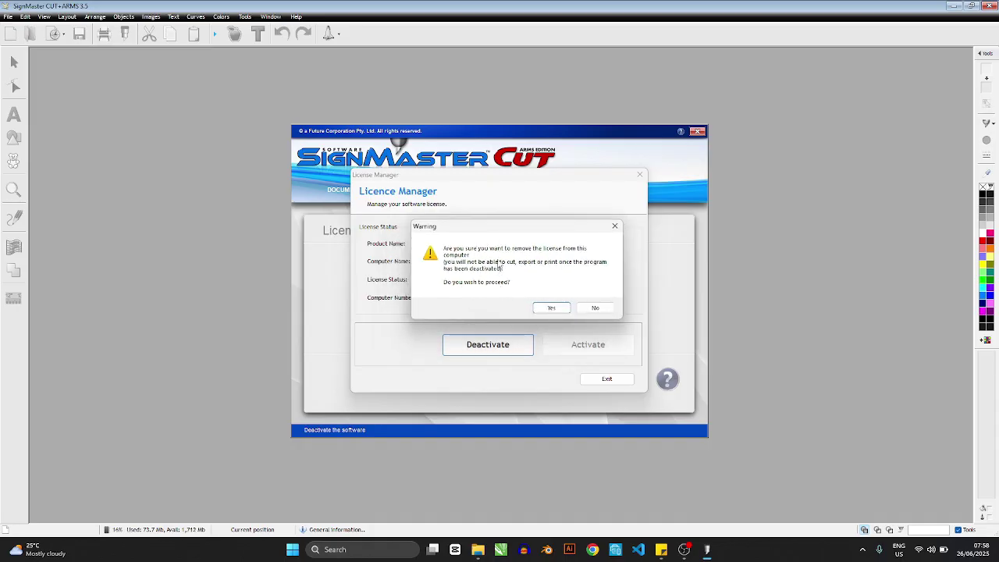
left_click(550, 308)
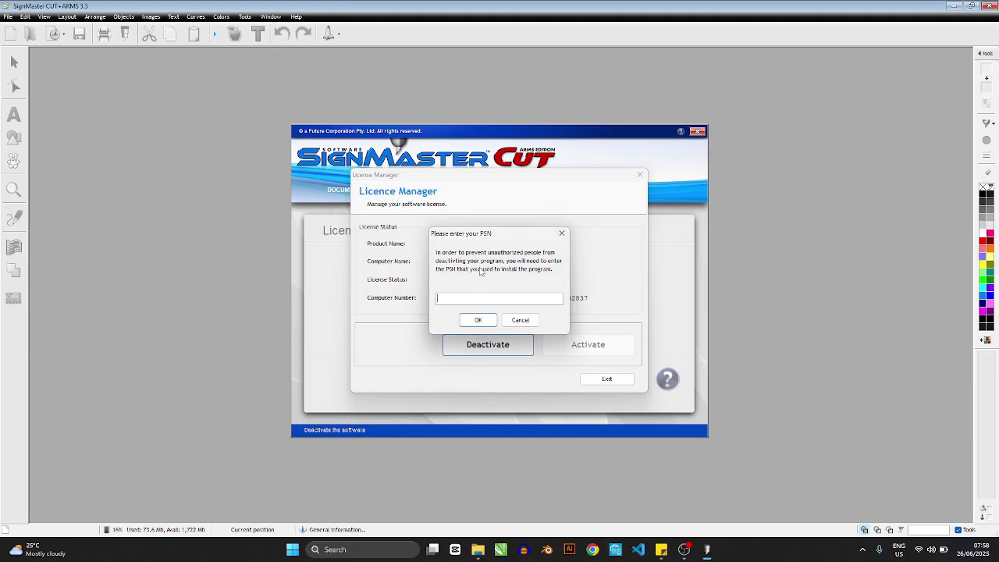
Complete the license deactivation by entering the product serial number from the sticky note, and close SignMaster
left_click(661, 549)
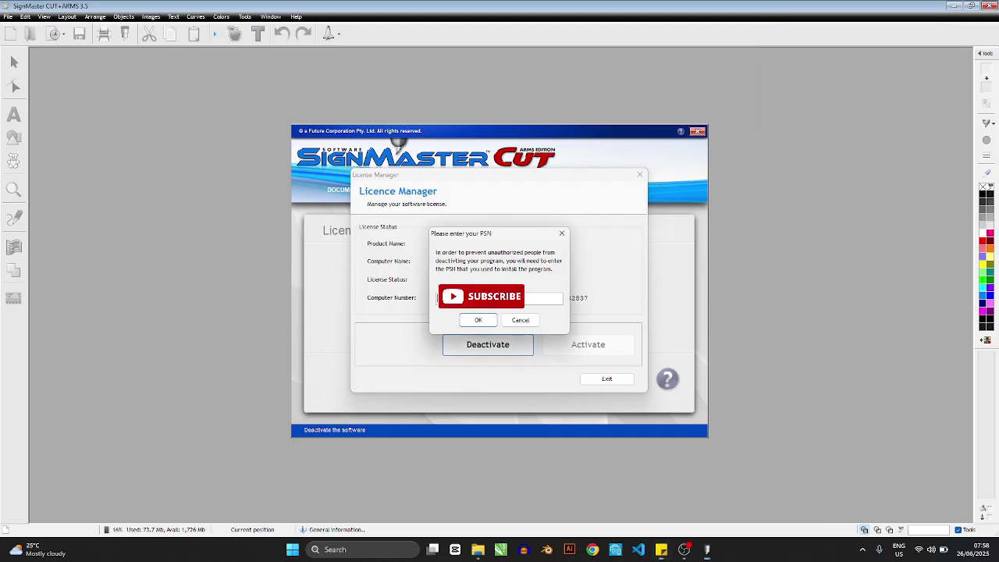
left_click(478, 320)
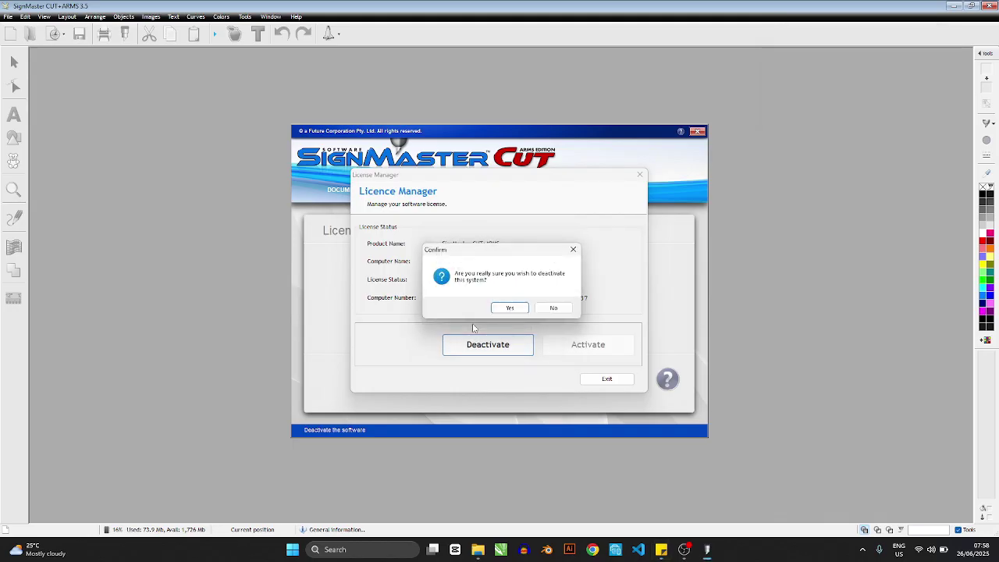
left_click(509, 310)
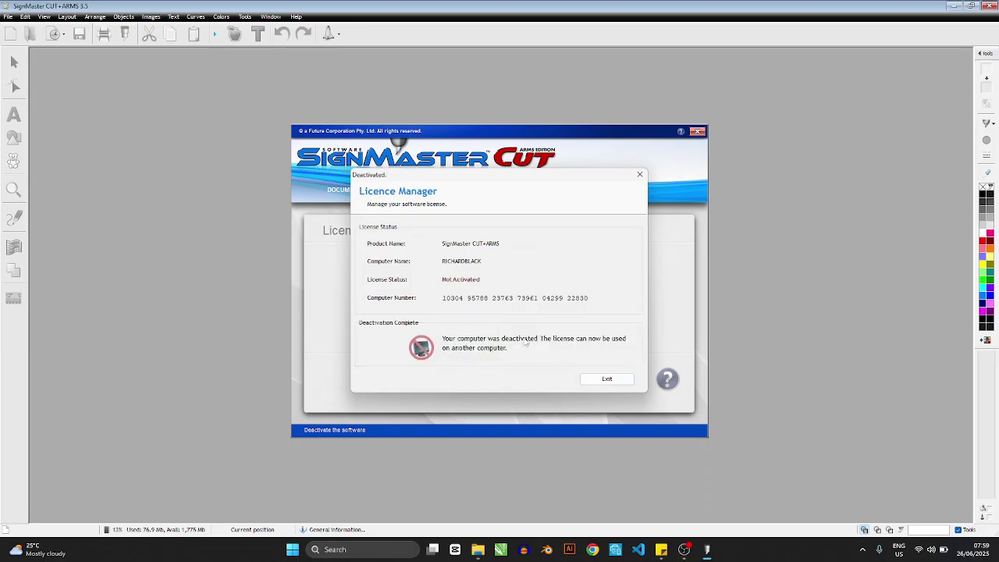
left_click(608, 379)
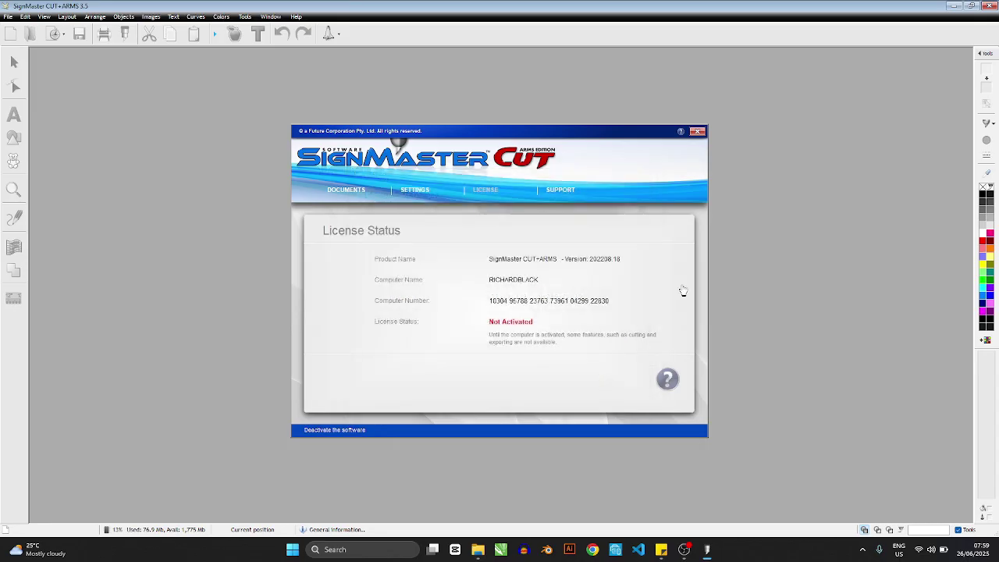
left_click(698, 132)
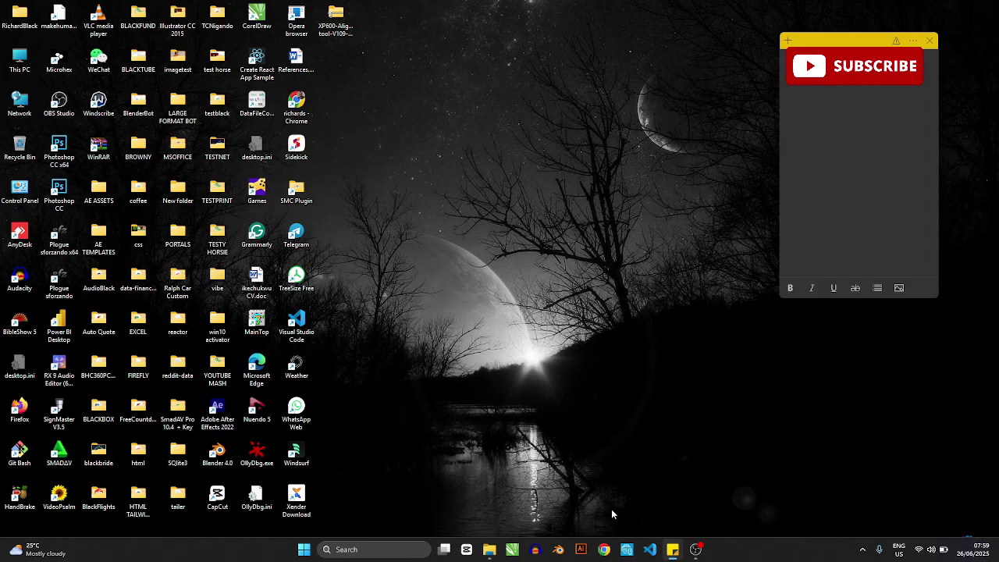
Search Windows for "ADD OR" and open the Add or remove programs settings
left_click(348, 551)
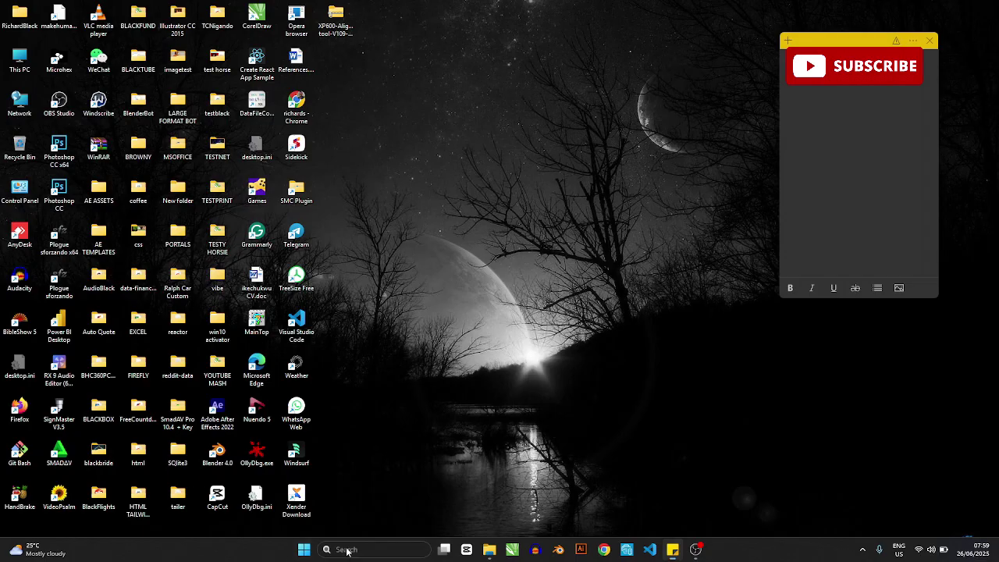
type("ADD OR")
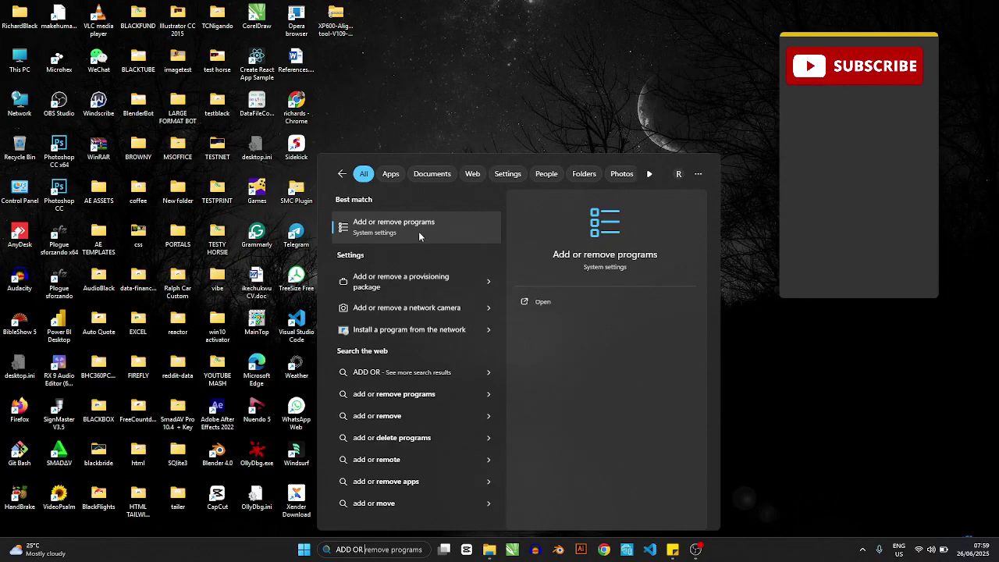
left_click(442, 228)
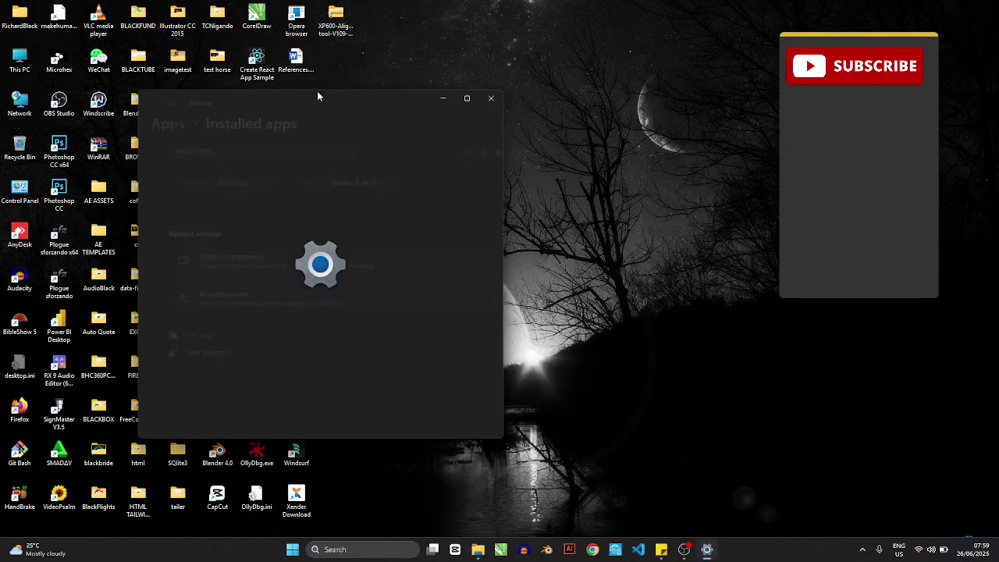
left_click_drag(312, 98, 428, 78)
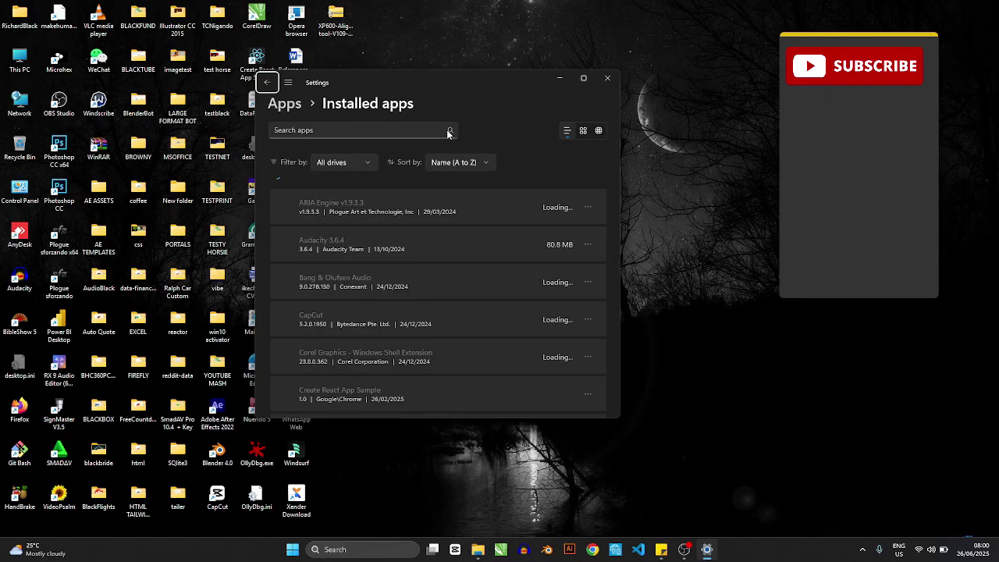
Search the installed apps for "SIGNMaster"
left_click(338, 130)
type("SIGN")
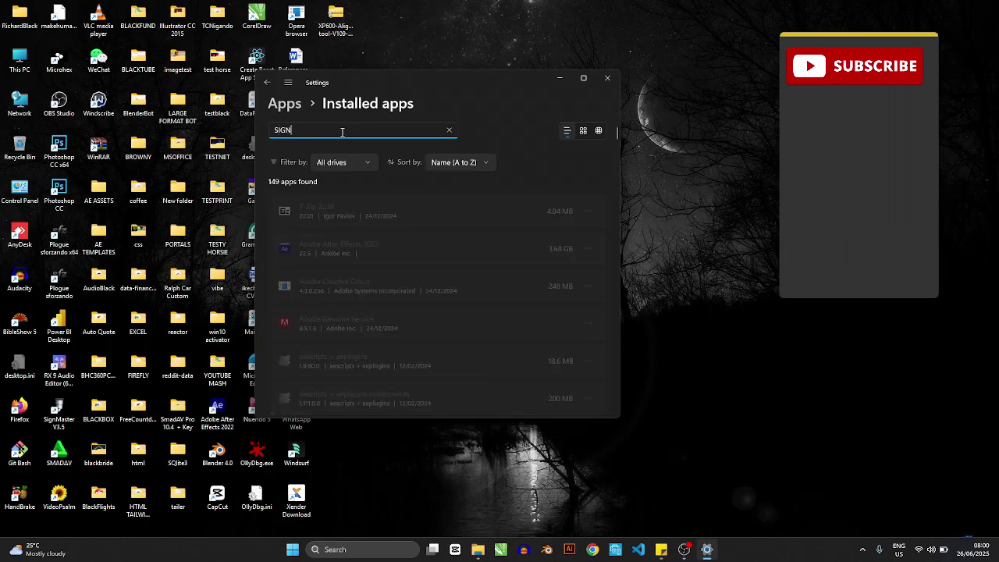
type("Mster")
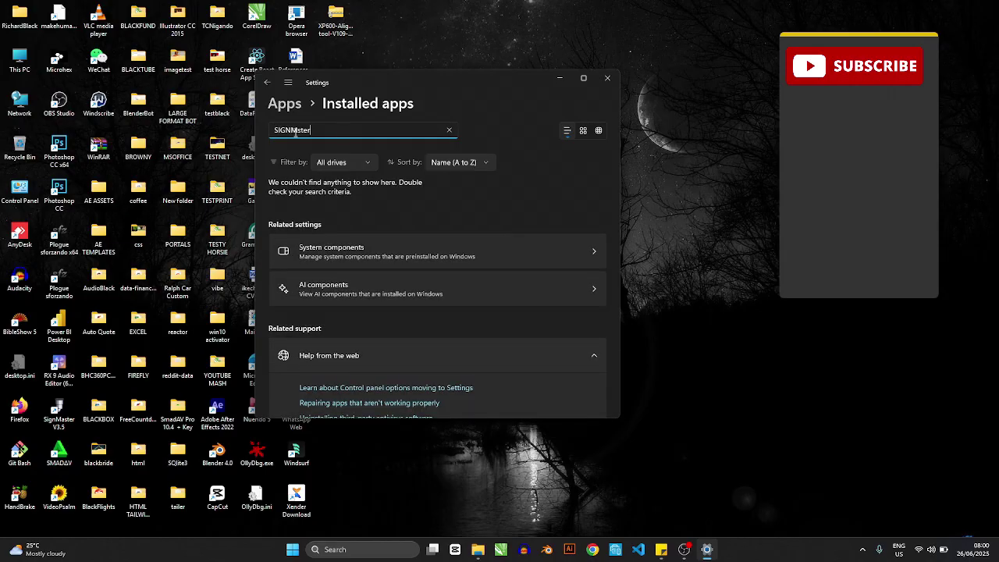
left_click(299, 130)
type("a")
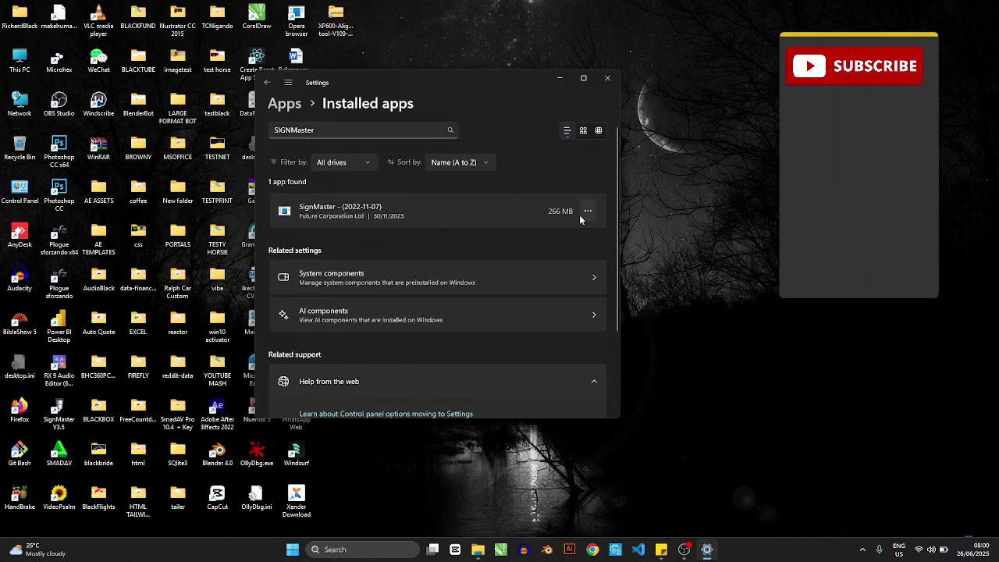
Uninstall SignMaster with all of its components and close the Settings window
left_click(588, 211)
left_click(505, 248)
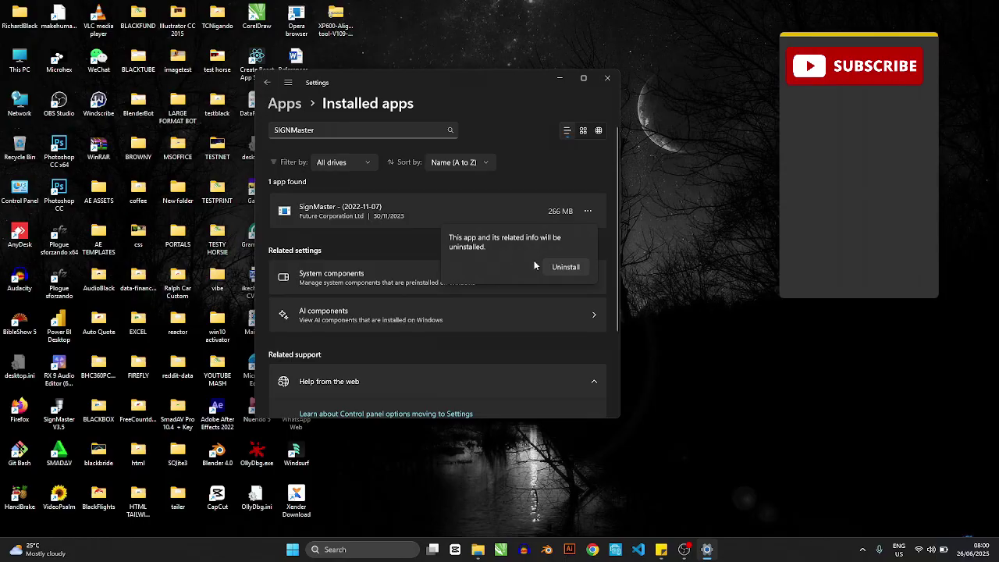
left_click(565, 267)
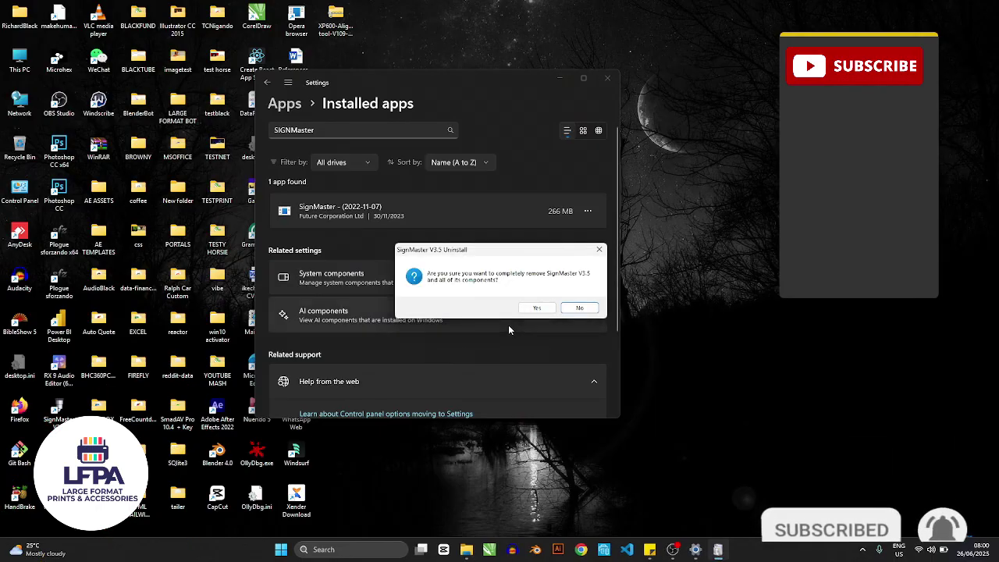
left_click(536, 308)
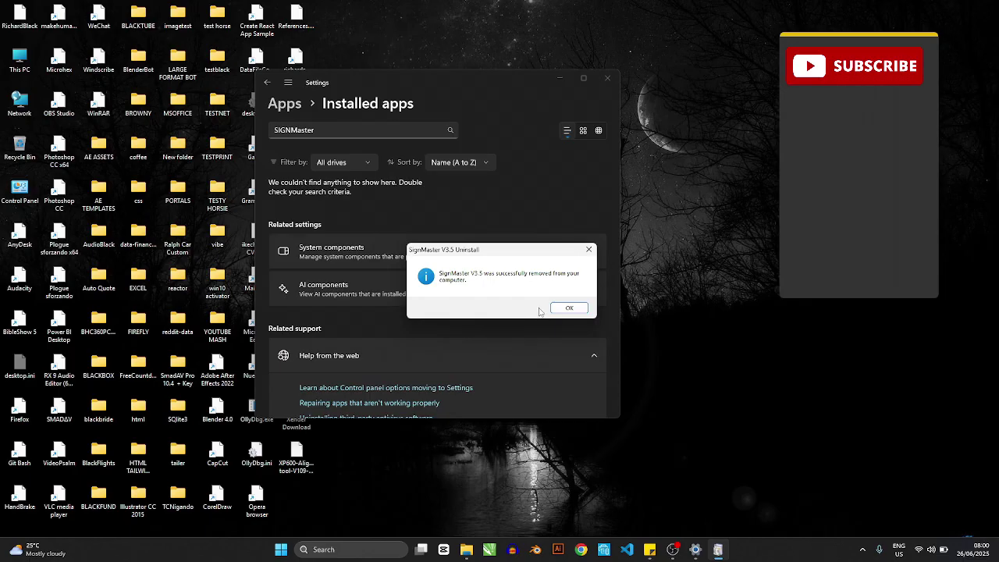
left_click(575, 312)
left_click(608, 80)
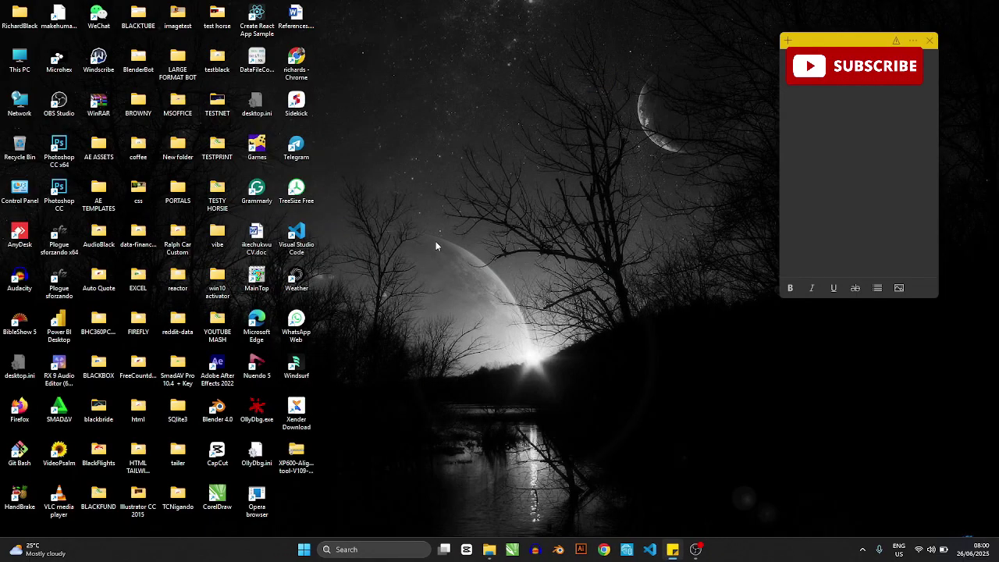
Run the installer SignMaster_UniverDSR_35_GW.exe from the SIGNMASTER folder in File Explorer
left_click(489, 550)
left_click(115, 206)
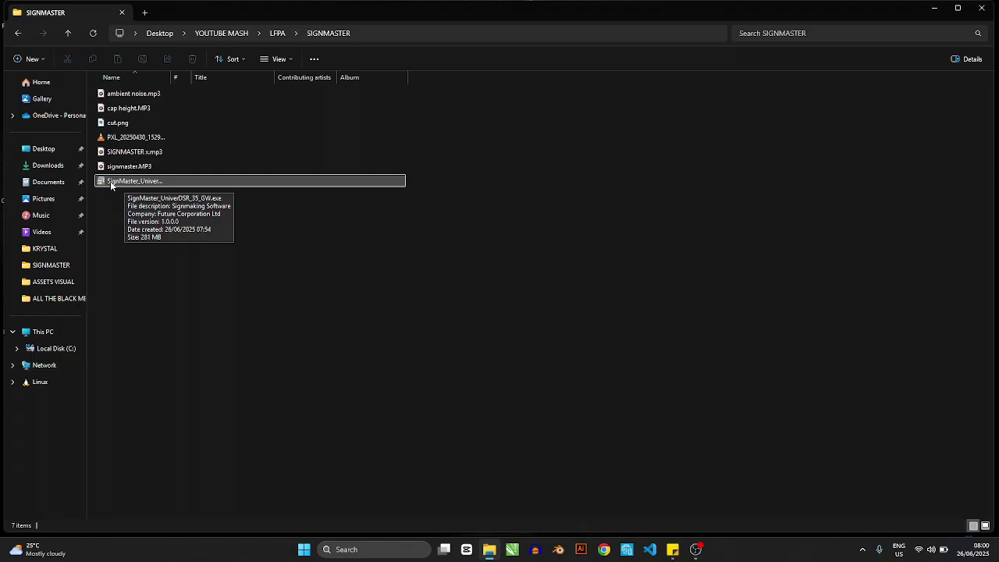
left_click(100, 183)
double_click(101, 184)
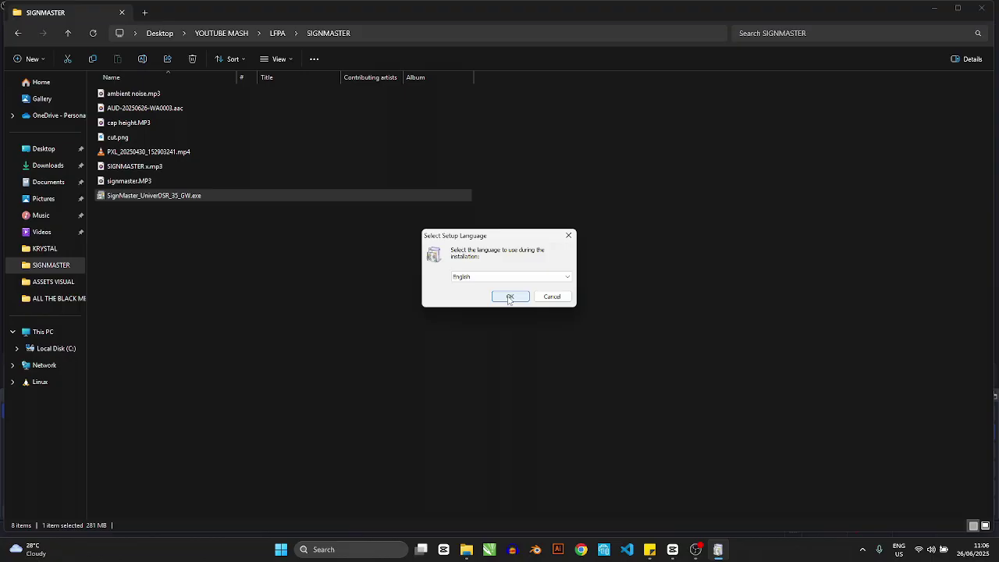
Choose English as the setup language and continue to the SignMaster installation
left_click(548, 278)
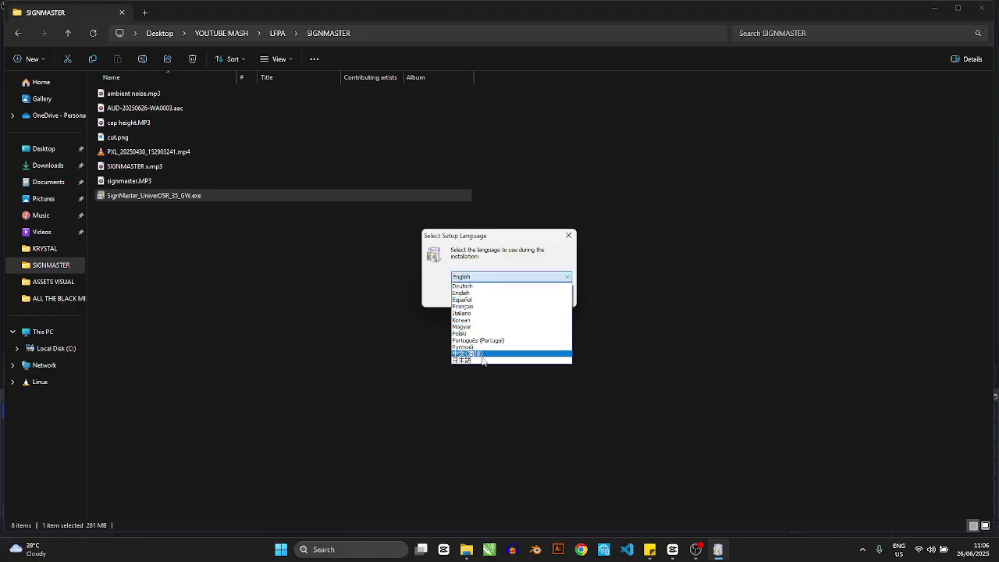
left_click(472, 292)
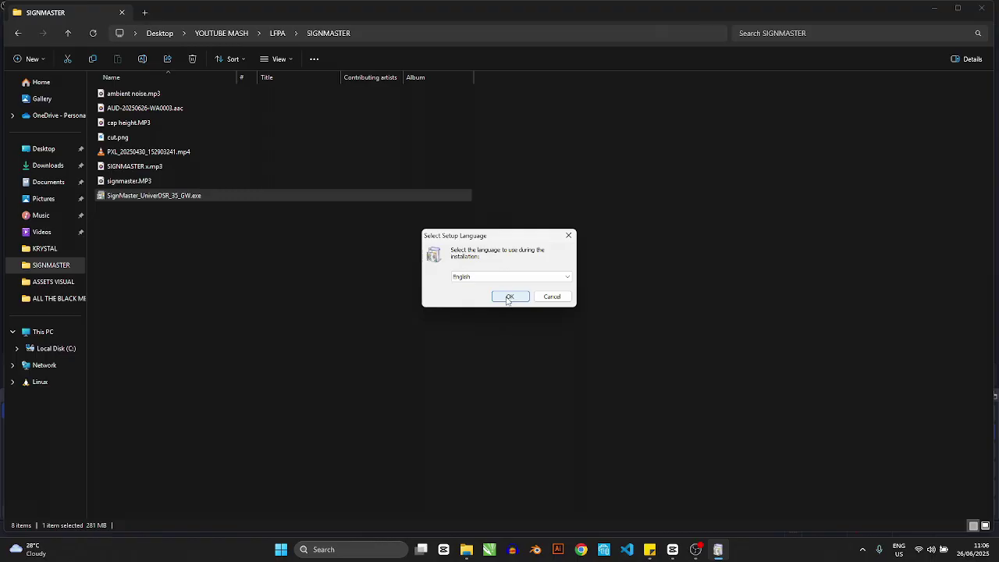
left_click(509, 297)
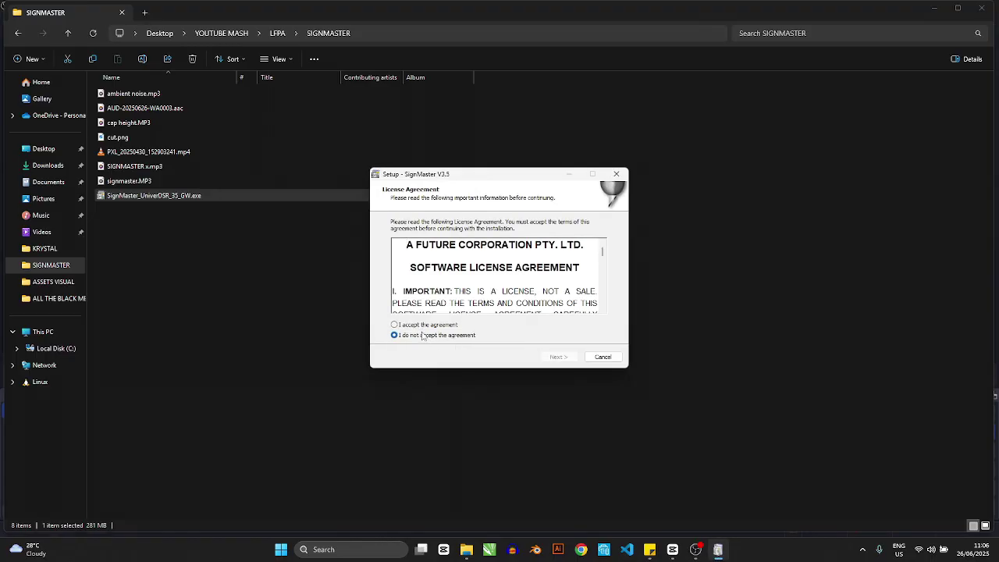
Accept the SignMaster V3.5 license agreement and continue to the product serial number page
left_click(408, 325)
left_click_drag(474, 180, 472, 166)
left_click(556, 341)
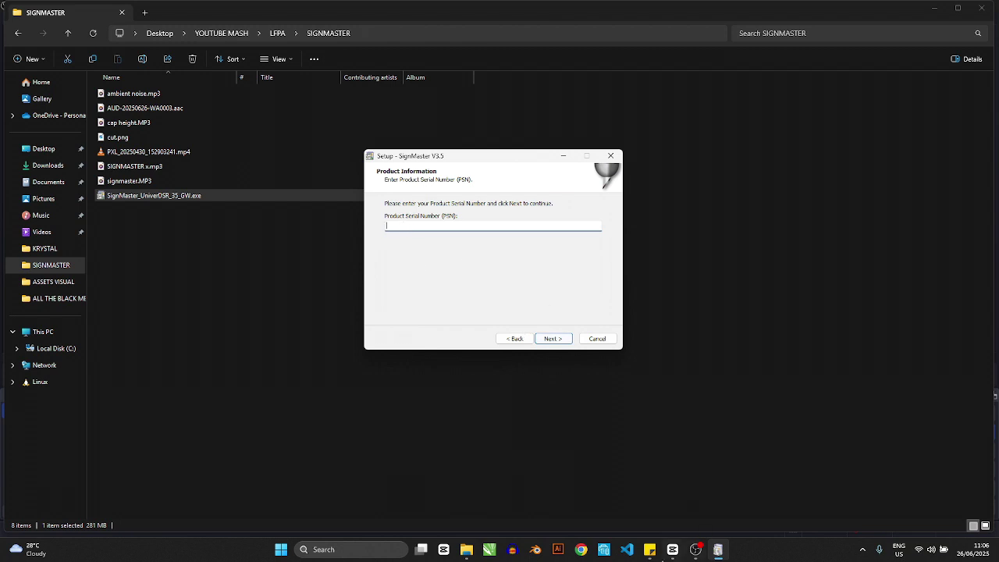
Paste the product serial number from the sticky note into the PSN field and continue the SignMaster setup
left_click(649, 552)
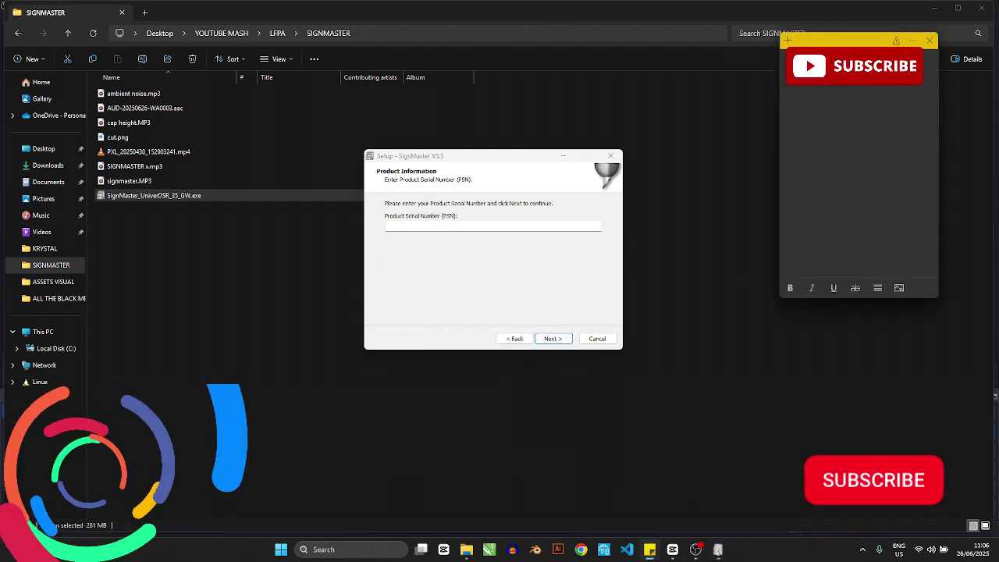
left_click(433, 230)
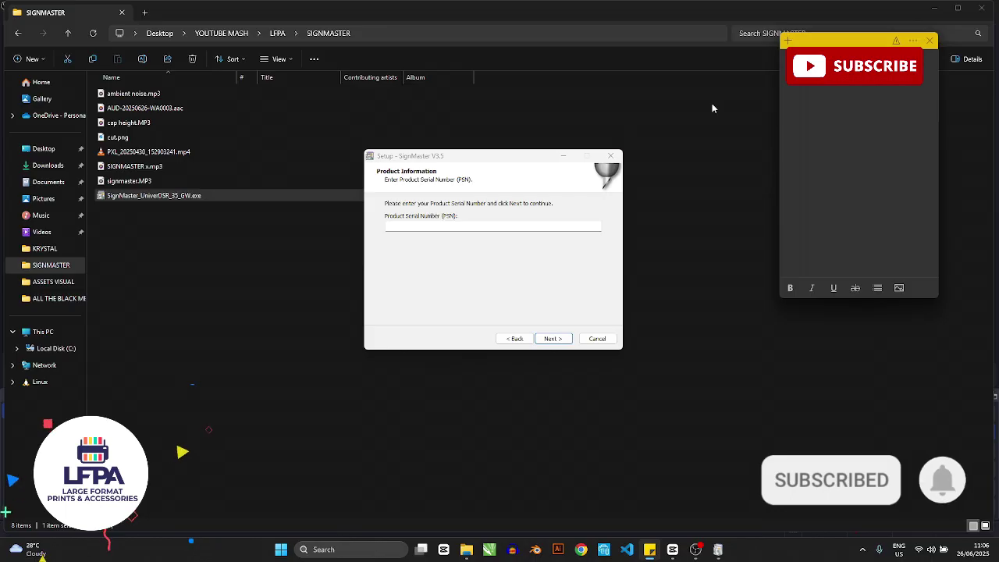
right_click(432, 230)
left_click(467, 275)
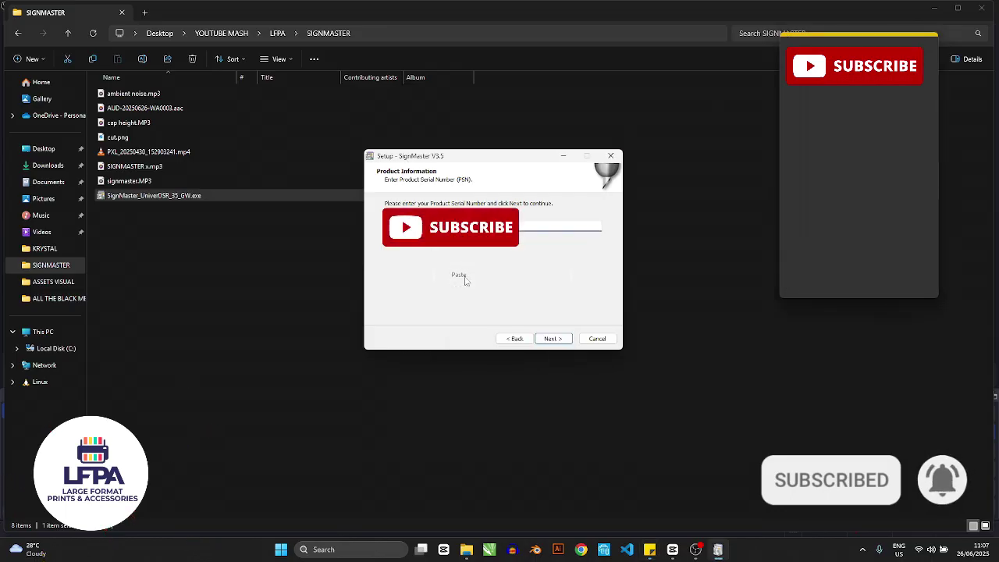
left_click(551, 339)
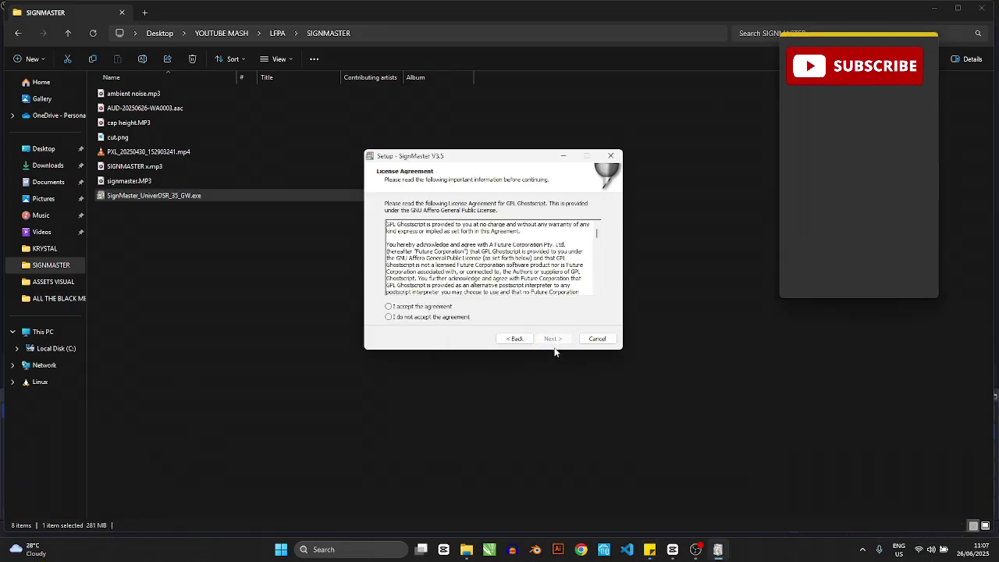
Accept the GPL Ghostscript license agreement and keep the default SignMaster destination folder under Program Files (x86)
left_click(418, 310)
left_click(552, 339)
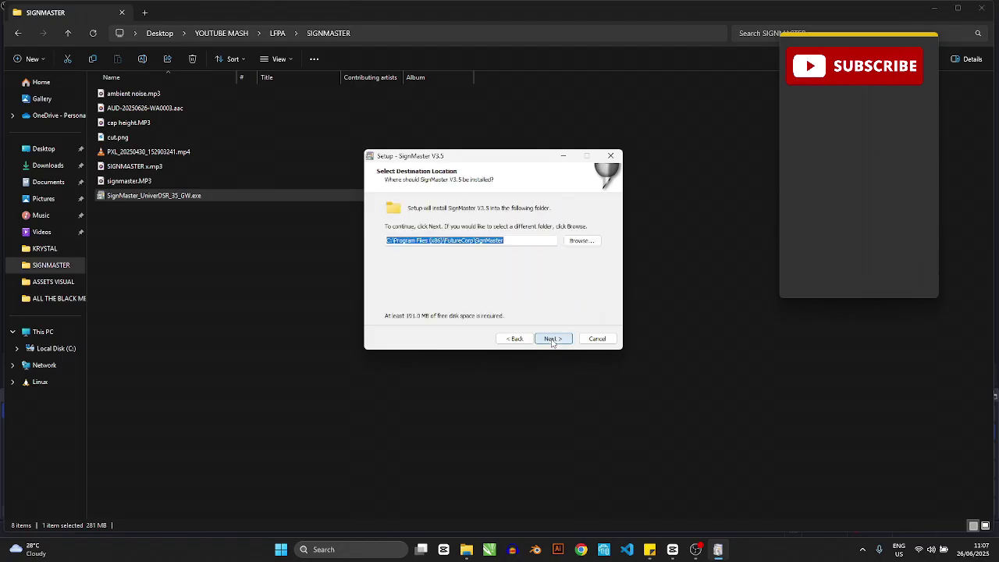
left_click(552, 339)
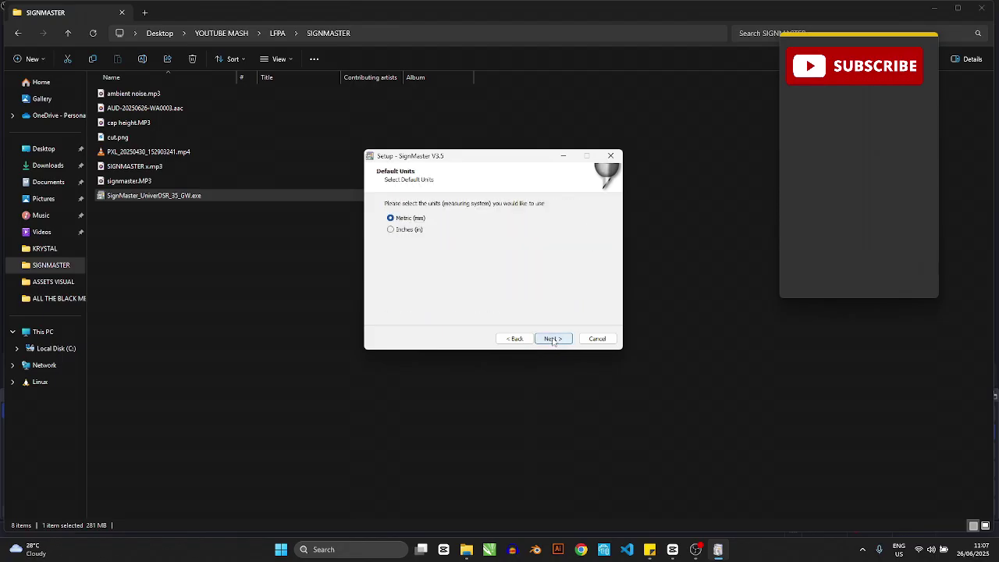
Choose Metric (mm) as the default units and continue to the cutter driver page
left_click(393, 230)
left_click(391, 219)
left_click(391, 229)
left_click(391, 218)
left_click(391, 229)
left_click(391, 218)
left_click(391, 218)
left_click(547, 338)
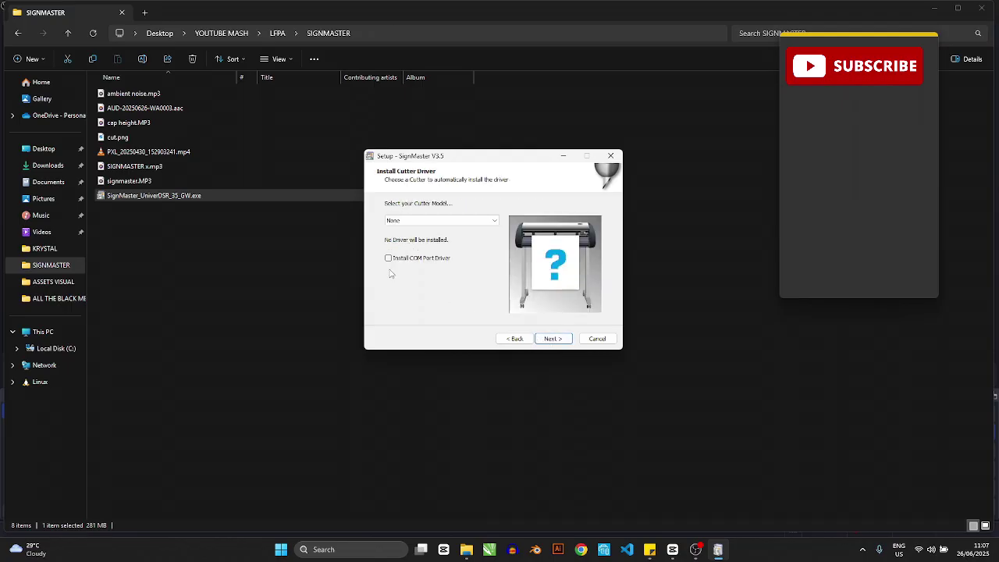
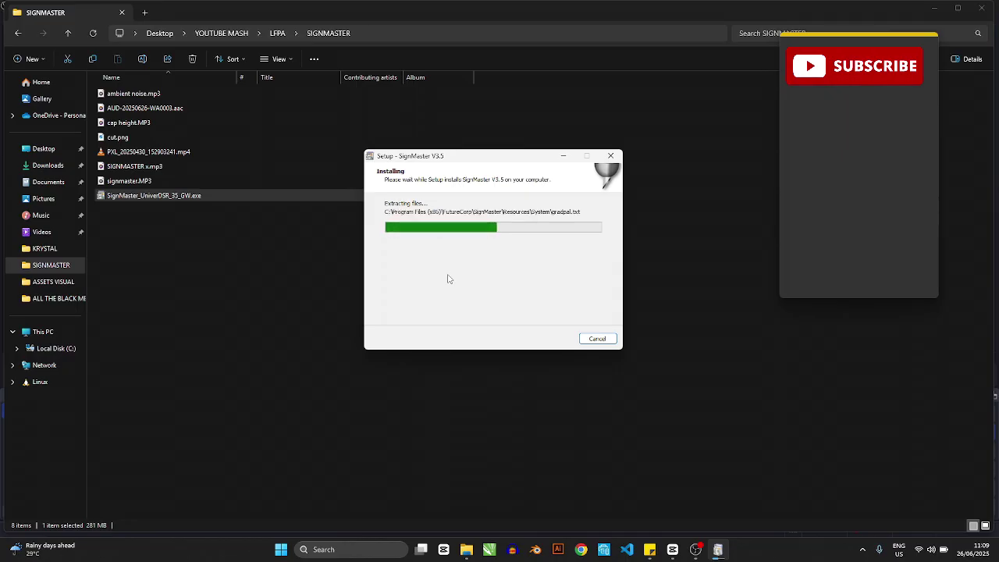
Minimize the File Explorer, OBS and CapCut windows behind the running installer
left_click(936, 9)
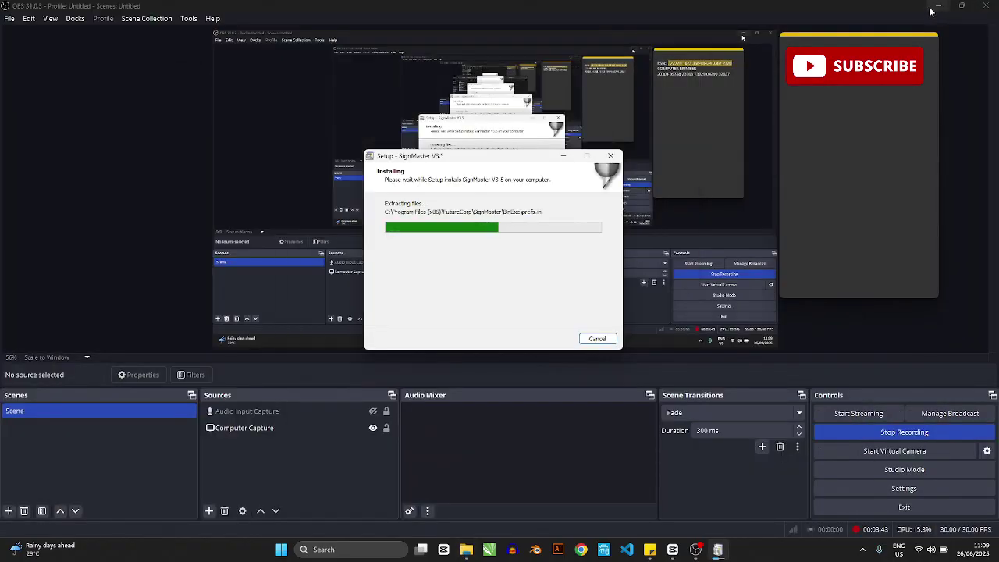
left_click(938, 6)
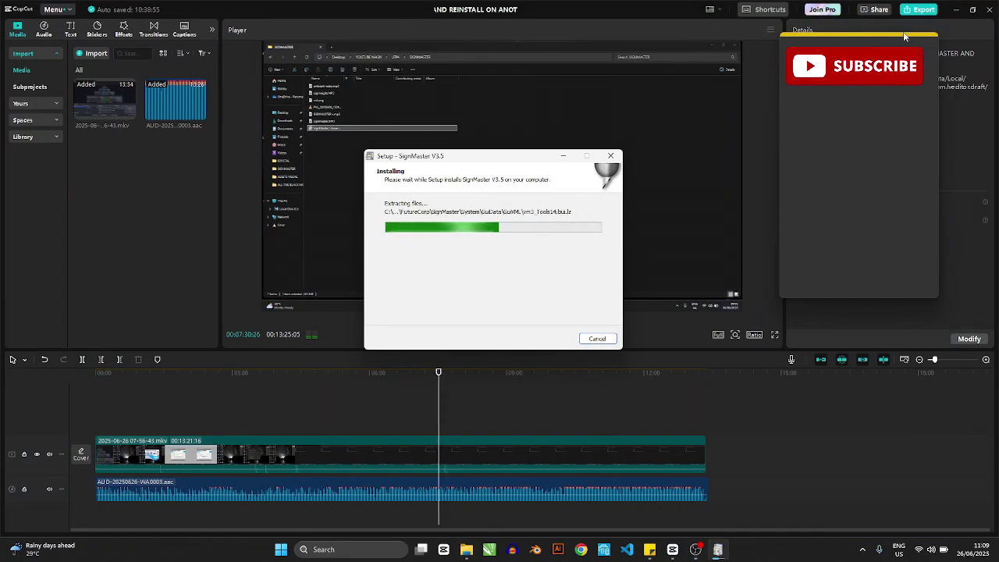
left_click(954, 14)
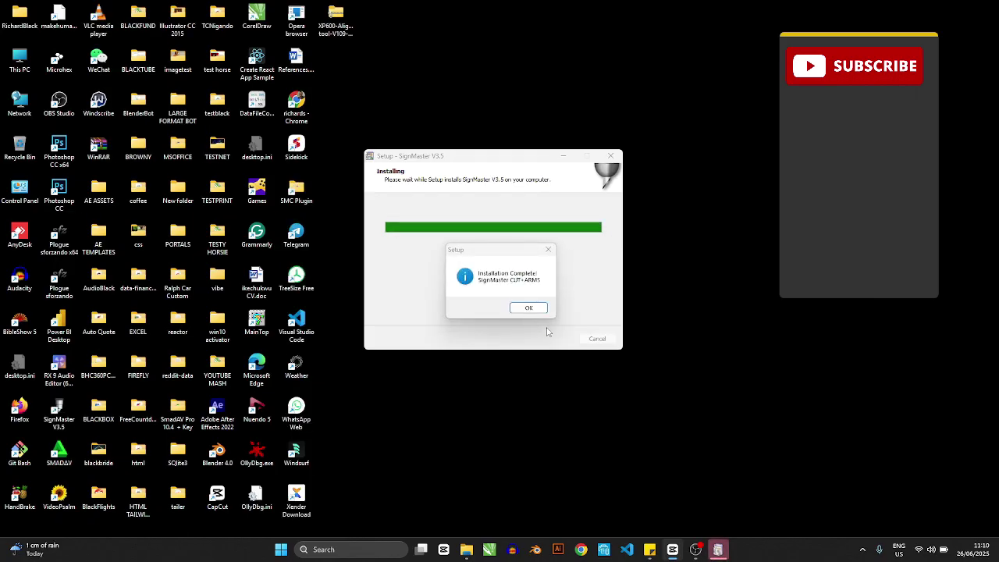
Install the FTDI CDM drivers, accepting their license agreement, and finish the SignMaster V3.5 setup with launching enabled
left_click(529, 308)
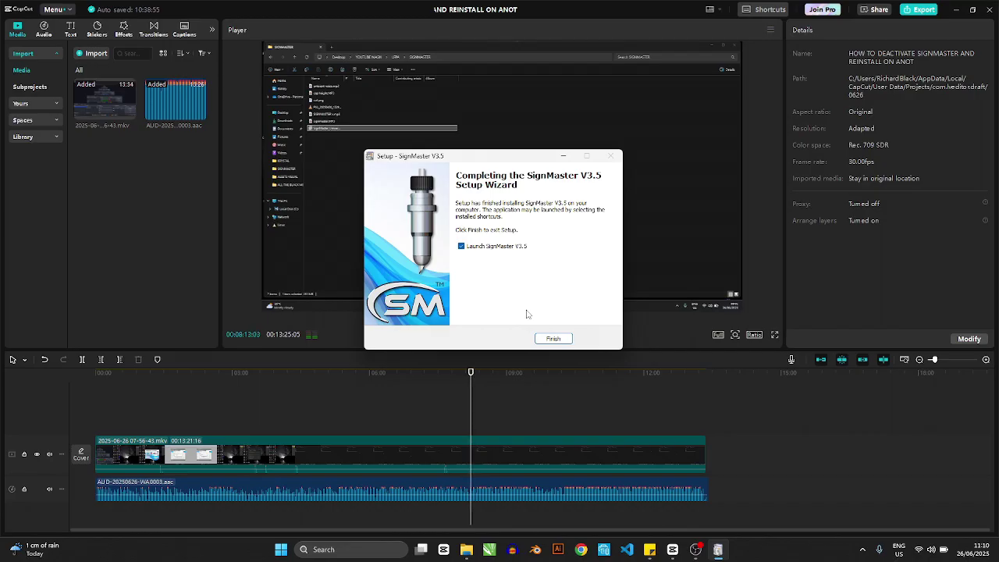
left_click(556, 338)
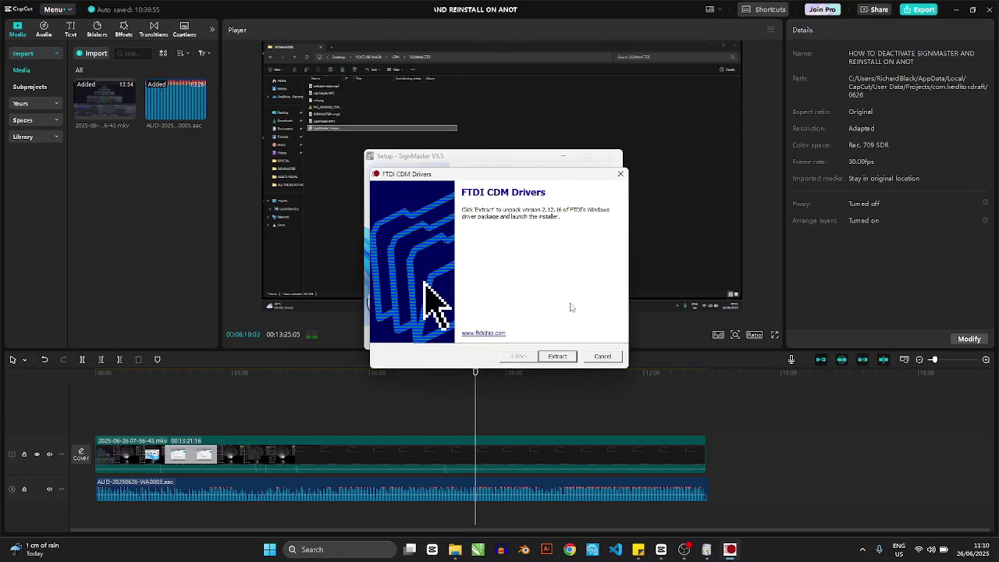
left_click(557, 356)
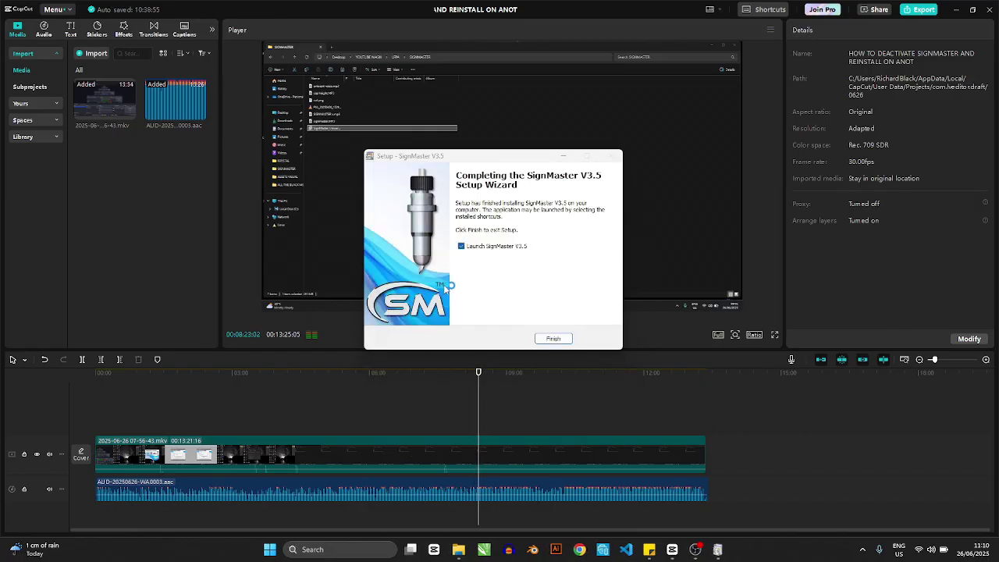
left_click(315, 311)
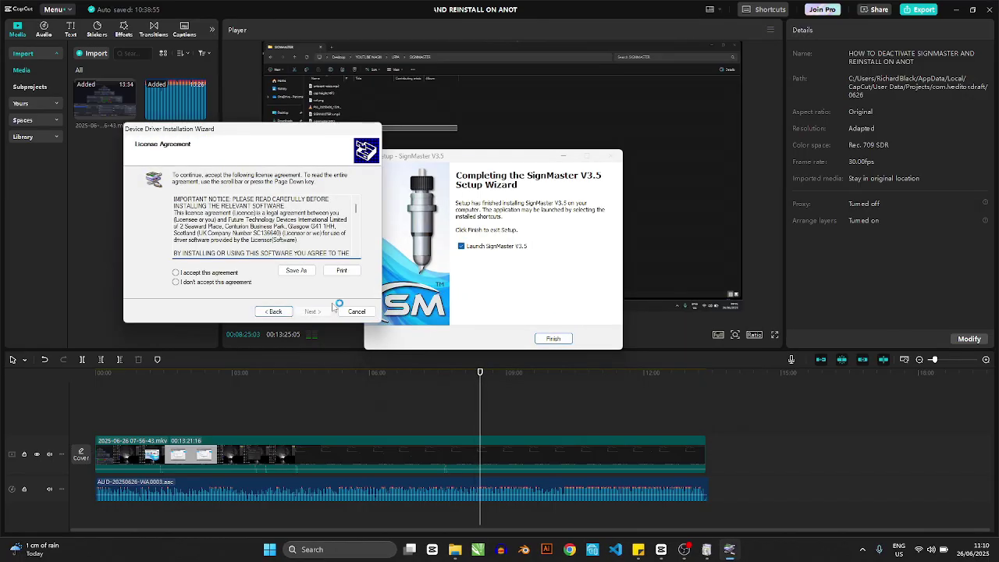
left_click(190, 272)
left_click(312, 310)
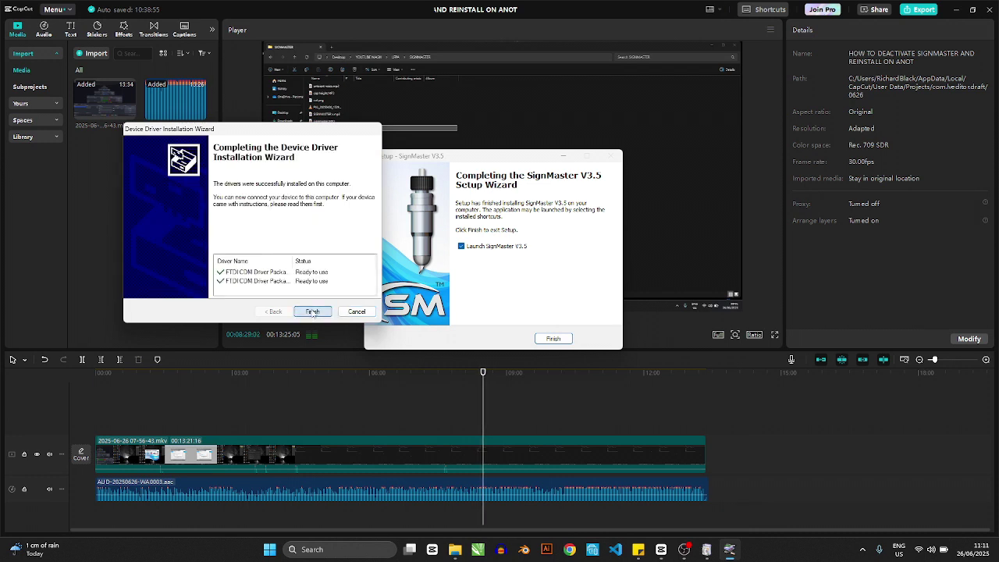
left_click(312, 312)
left_click(554, 338)
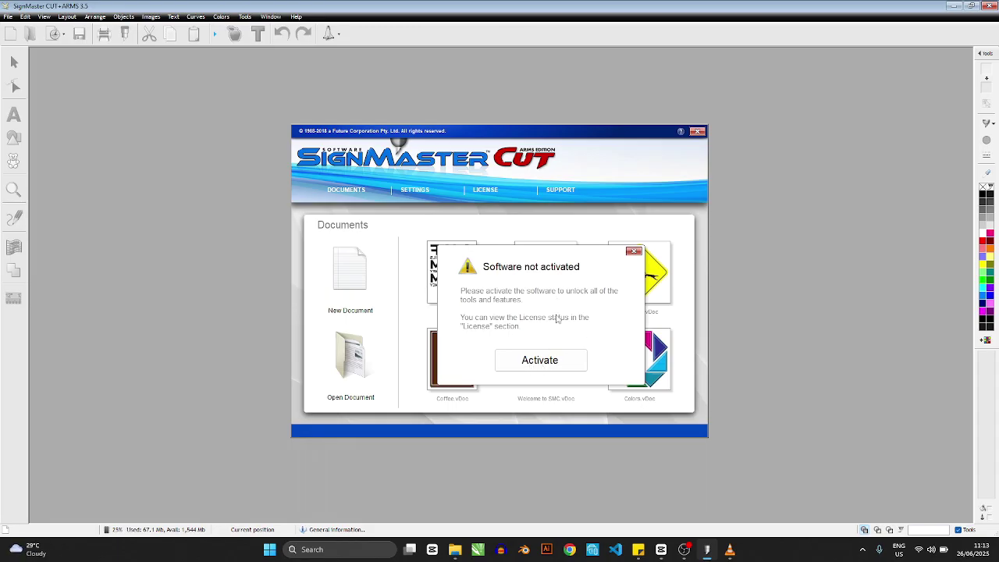
Check the Wi-Fi connection and open the Licence Manager from the software activation notice
left_click(923, 555)
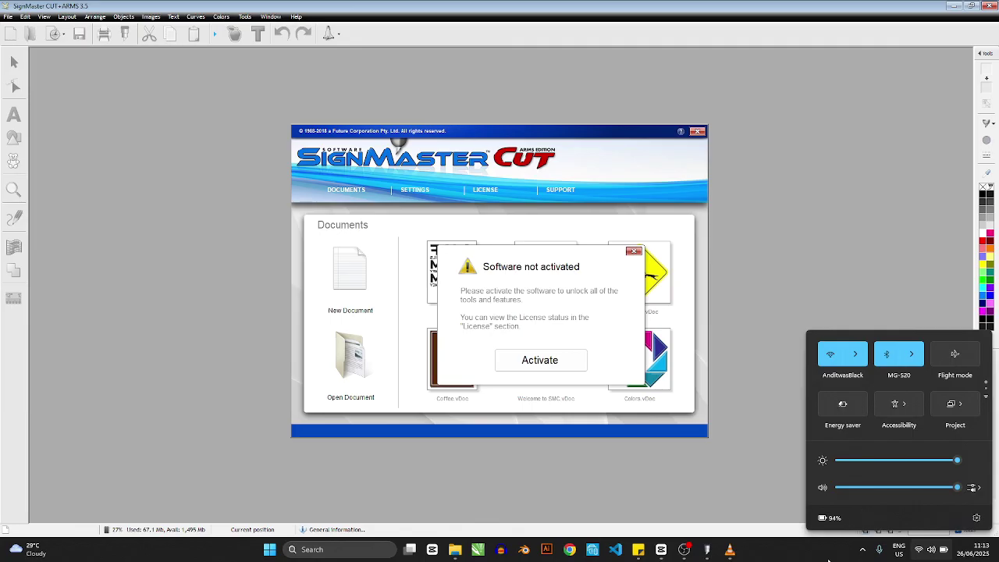
left_click(929, 551)
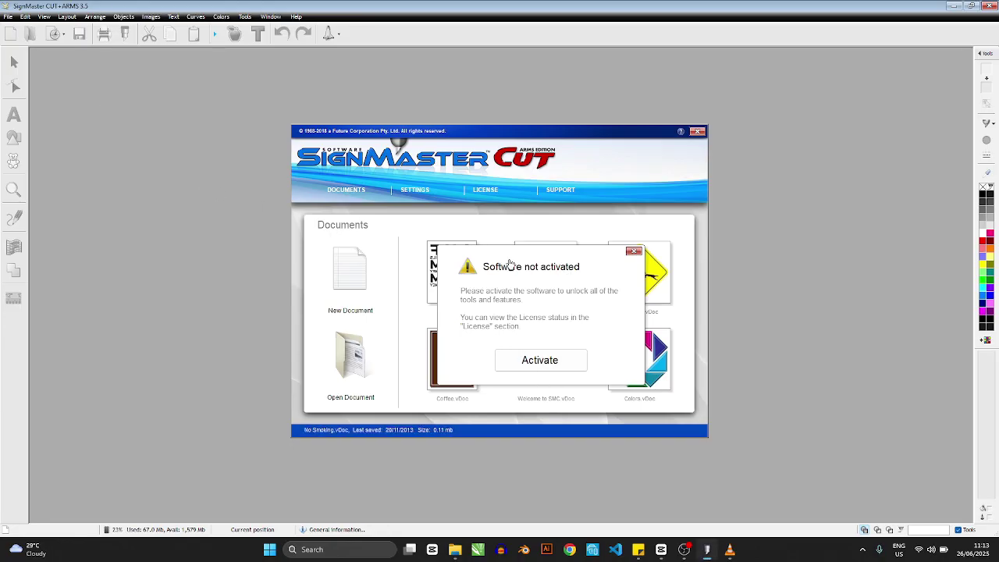
left_click(530, 364)
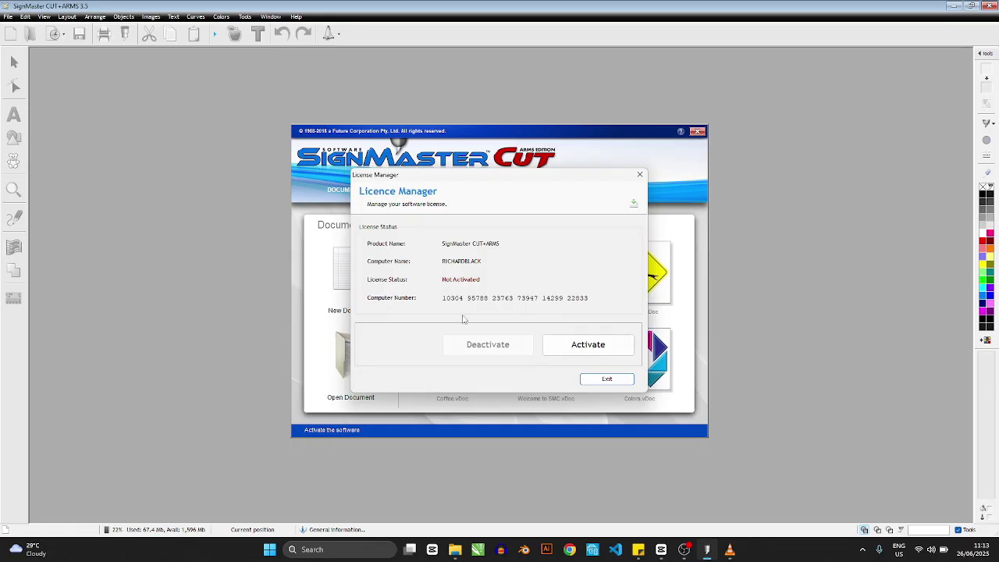
Examine the computer number and license status in the Licence Manager, and recheck the Wi-Fi connection
left_click_drag(488, 298, 515, 298)
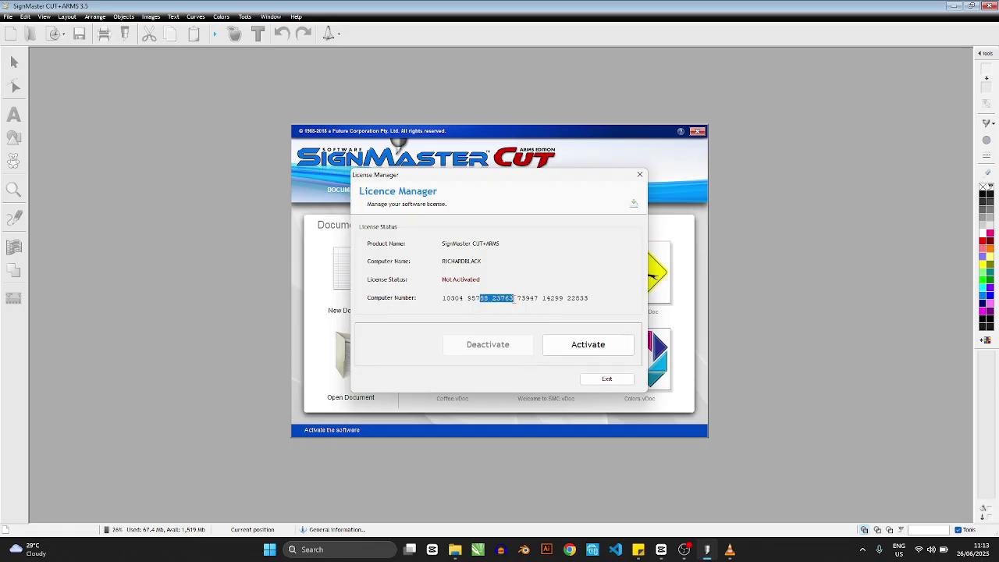
left_click_drag(451, 298, 551, 299)
left_click_drag(482, 195, 508, 191)
left_click(931, 550)
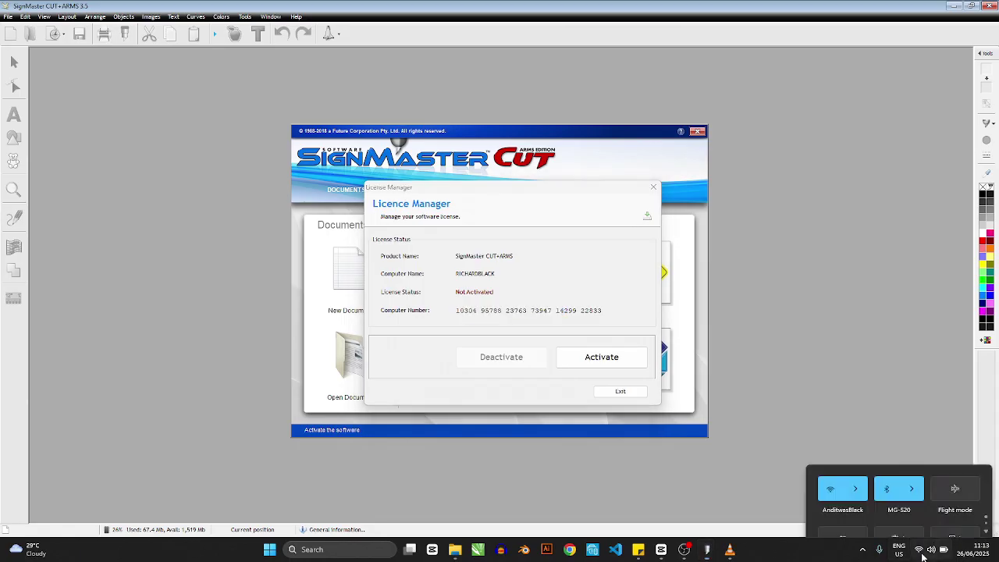
left_click(812, 553)
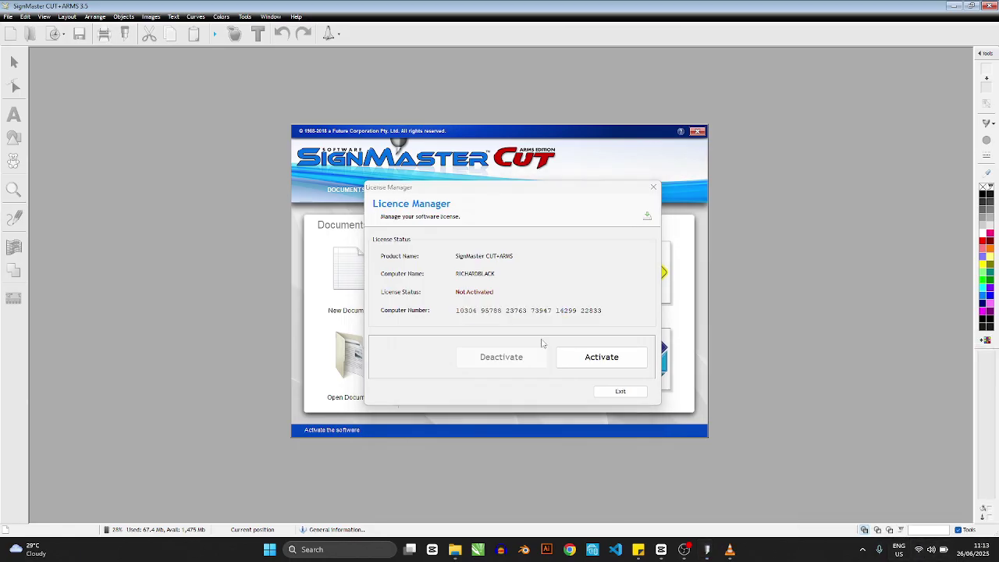
left_click(508, 201)
left_click_drag(490, 194, 509, 151)
left_click(478, 282)
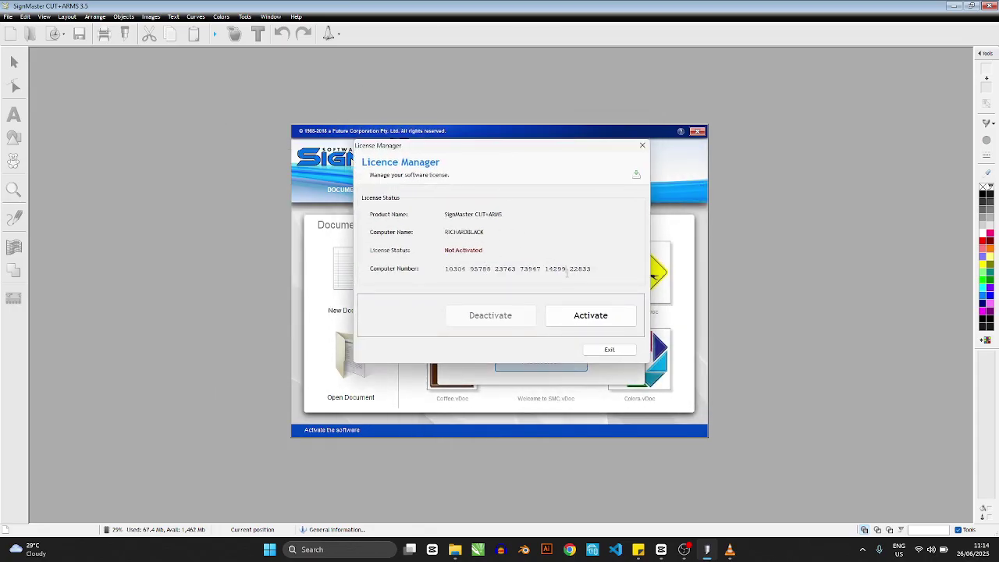
left_click_drag(446, 270, 614, 270)
left_click(498, 191)
left_click_drag(505, 152, 472, 149)
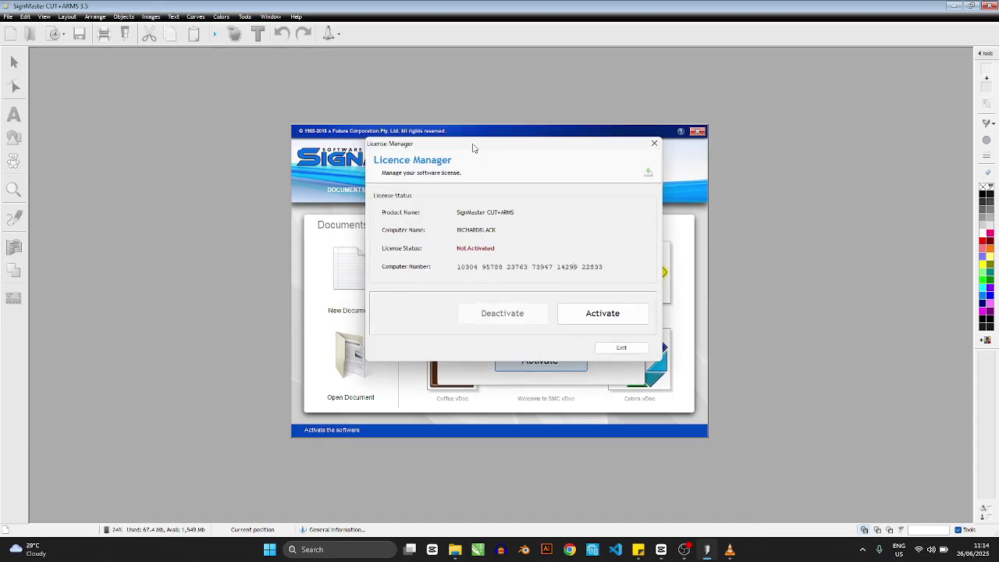
Activate the SignMaster CUT+ARMS license, exit the Licence Manager and close the activation notice
left_click(595, 318)
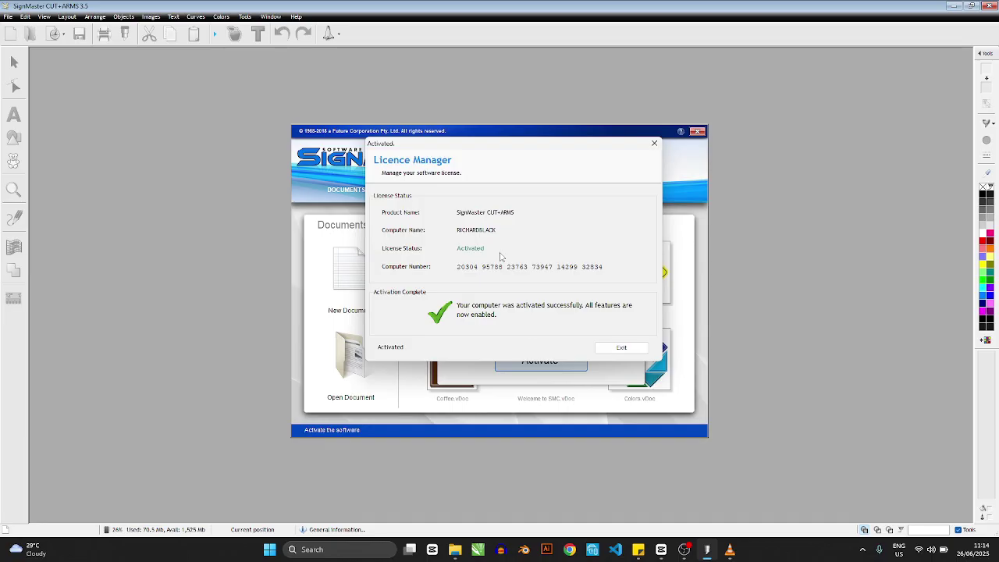
left_click(621, 347)
left_click(633, 251)
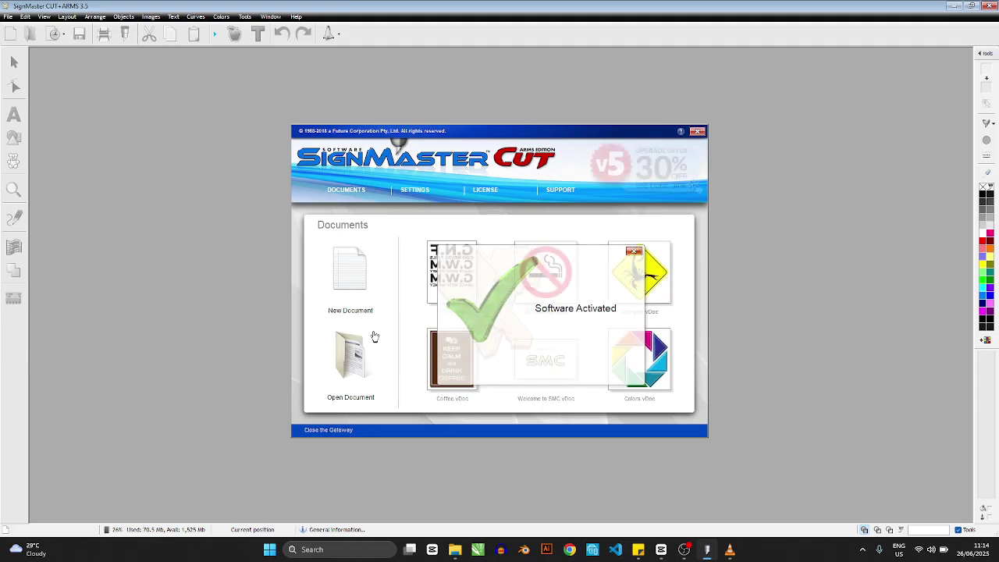
Create a new document and add the text "ASD" in the upper part of the page, keeping it selected
left_click(352, 282)
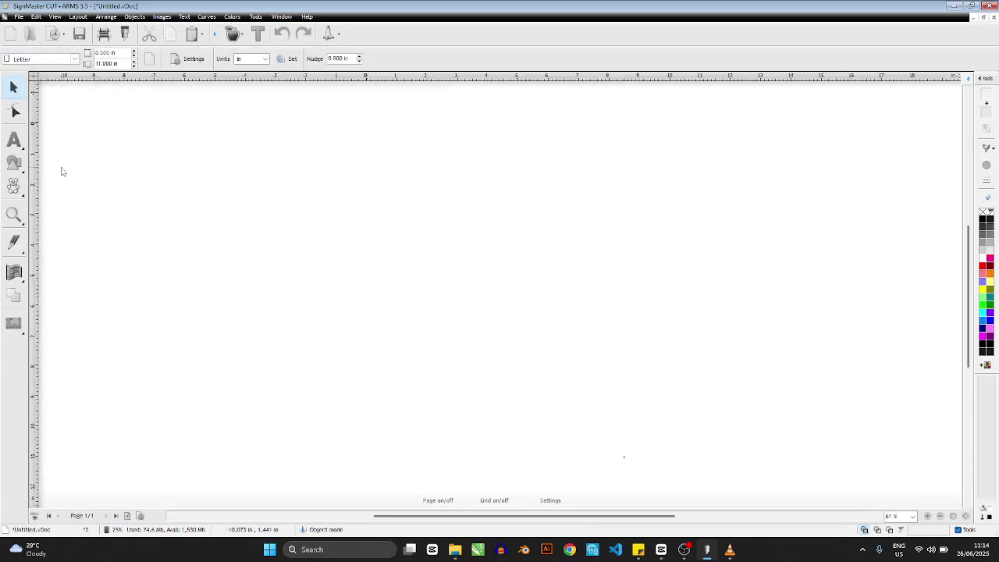
left_click(14, 139)
left_click(435, 224)
type("ASD")
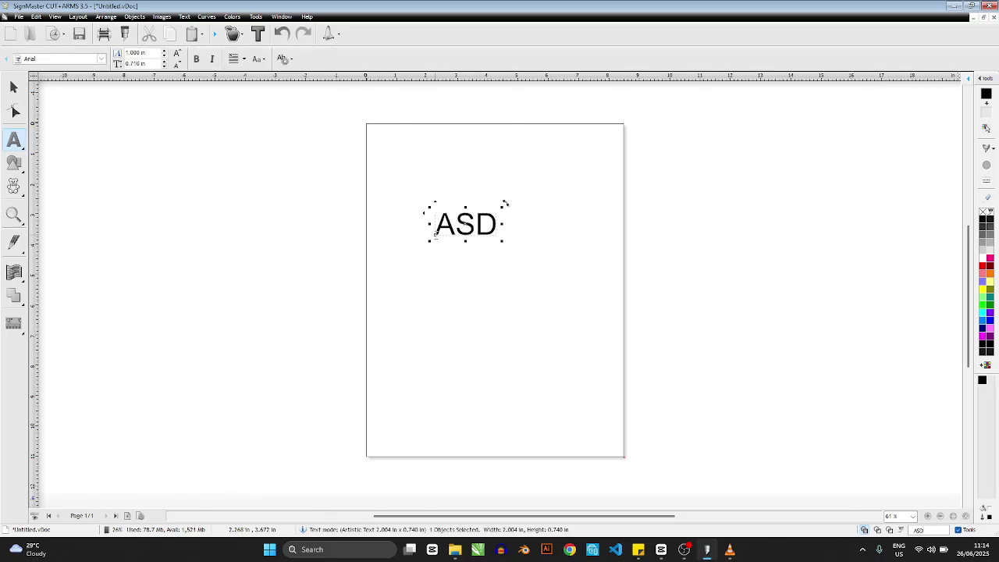
left_click(14, 86)
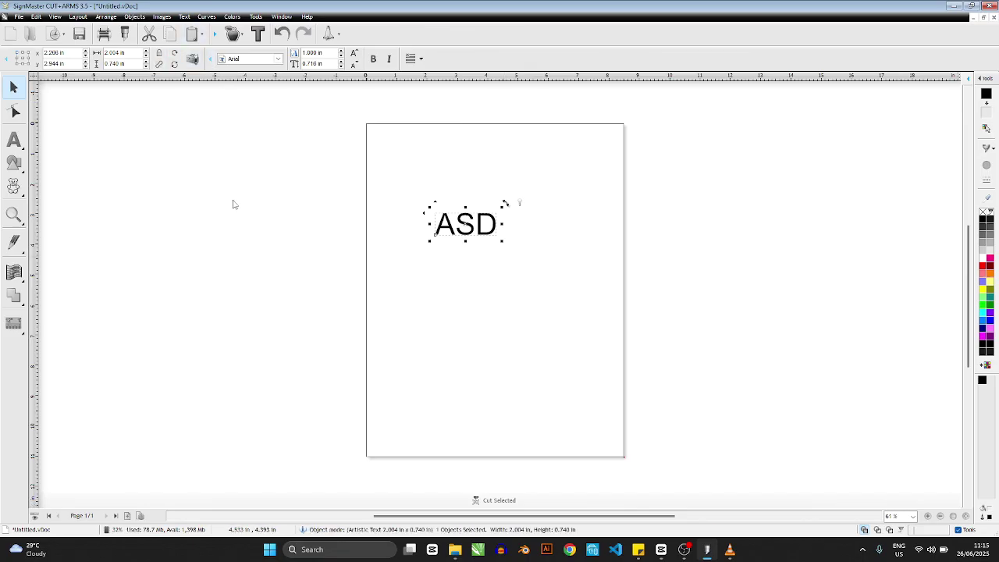
Send the selected "ASD" text to the Vinyl Spooler for cutting on the YINGHE YH1200
left_click(127, 34)
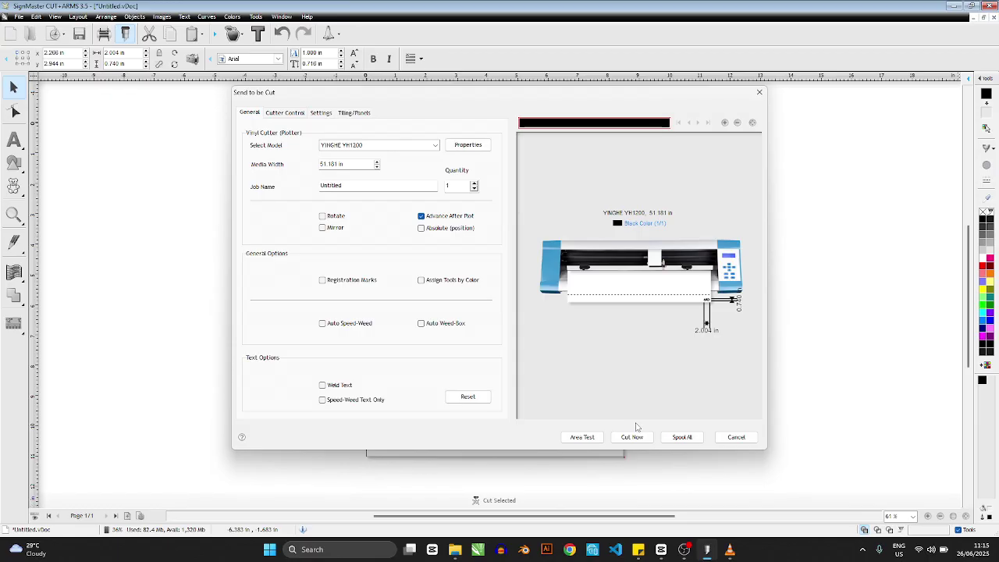
left_click_drag(457, 99, 454, 127)
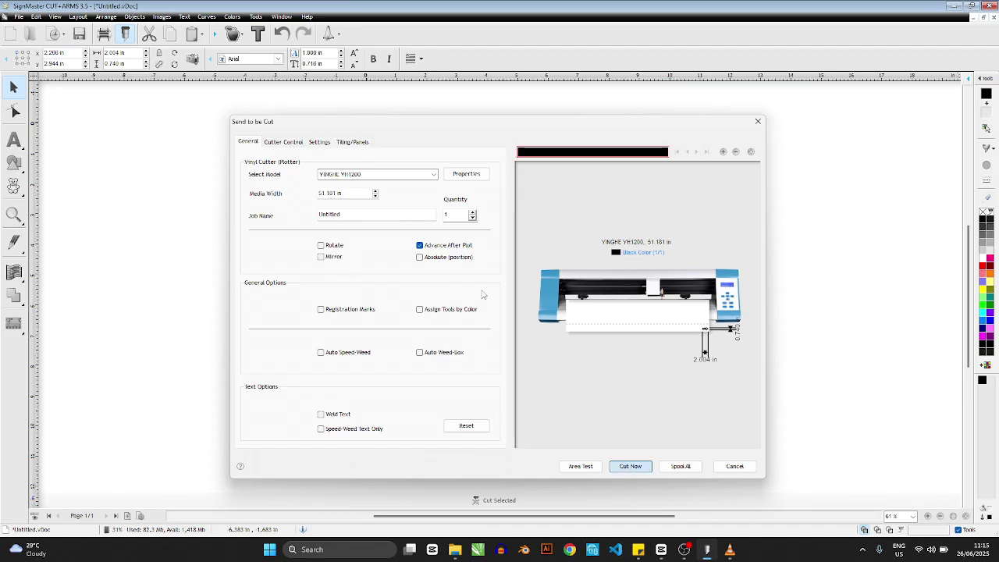
key("Escape")
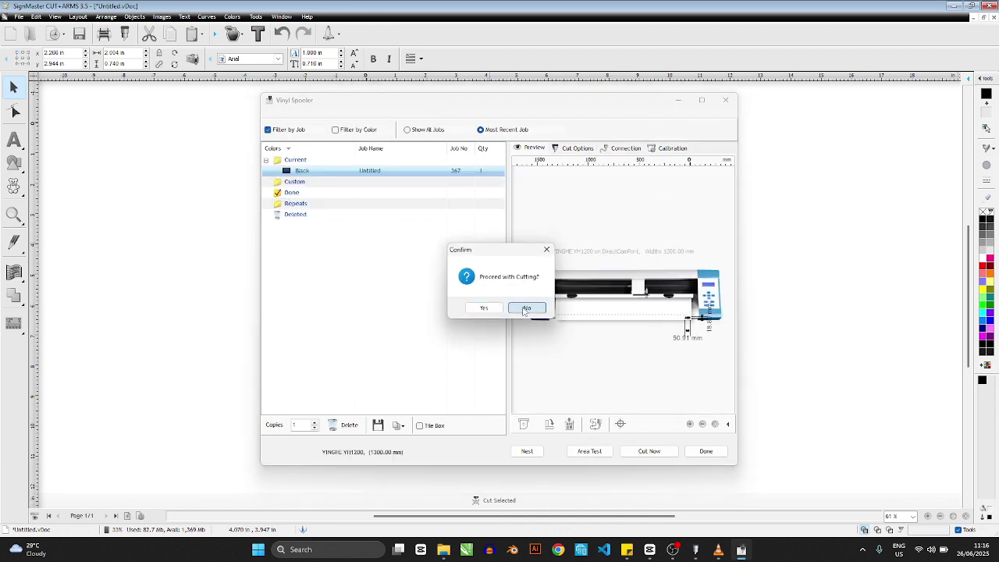
Decline the cutting, check the cutter's connection settings in the Vinyl Spooler and close it
left_click(526, 308)
left_click(623, 149)
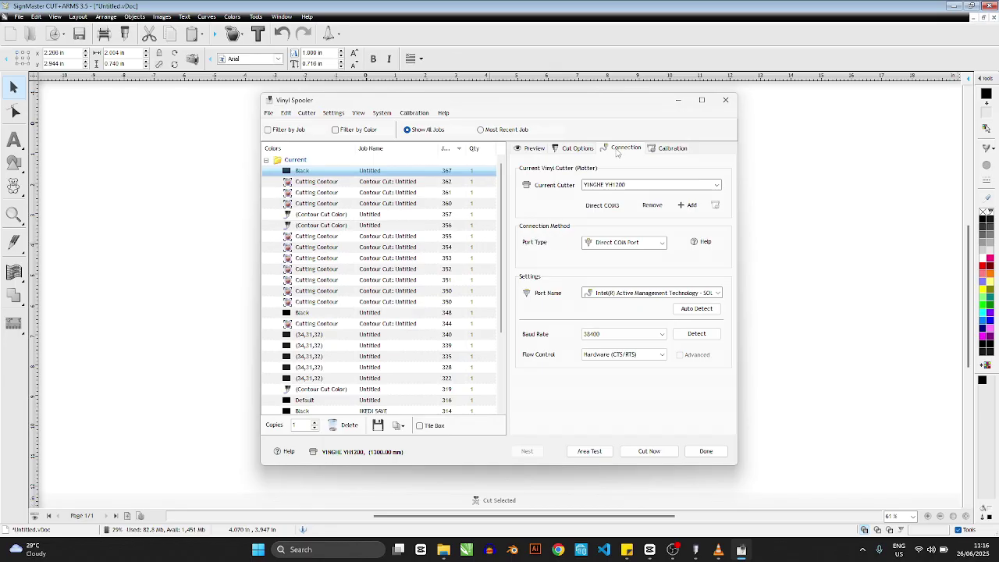
left_click(726, 104)
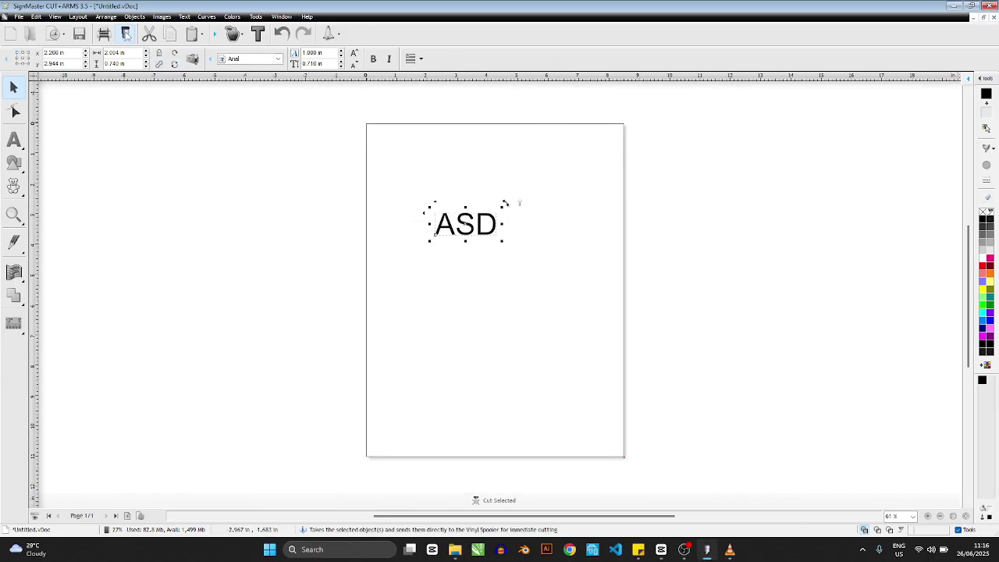
Send the selected "ASD" text to the Vinyl Spooler again, decline immediate cutting, and show the YINGHE YH1200's connection settings
key("ctrl+l")
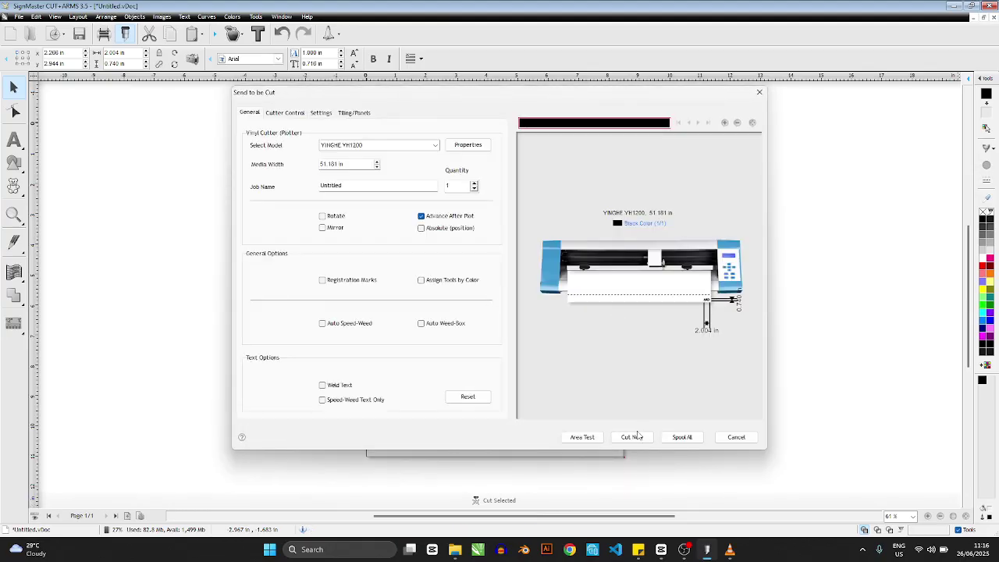
left_click(631, 438)
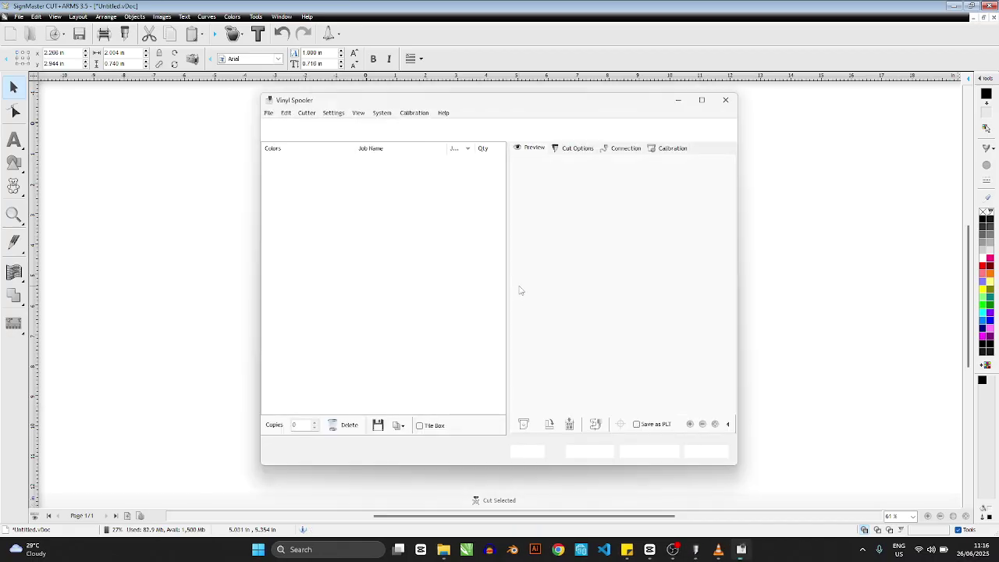
key("Tab")
key("Return")
left_click(622, 148)
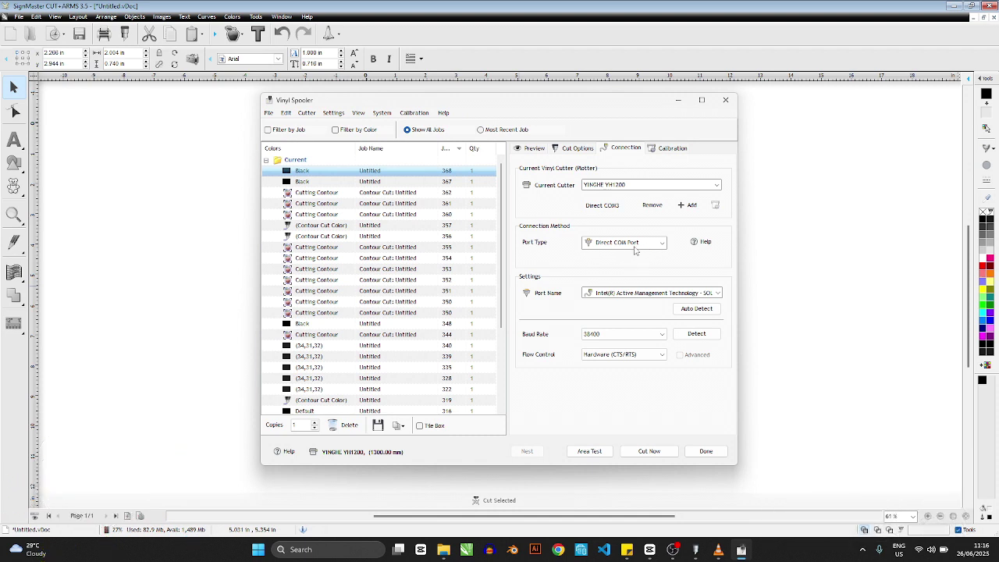
Switch the port type to Windows Port and back to Direct COM Port, and check the available COM port names
left_click(661, 245)
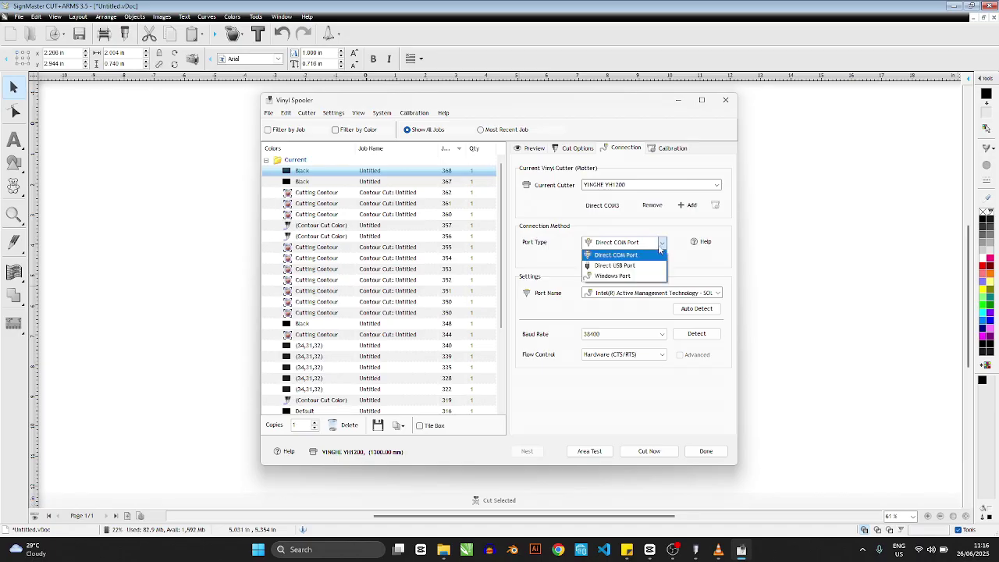
left_click(616, 277)
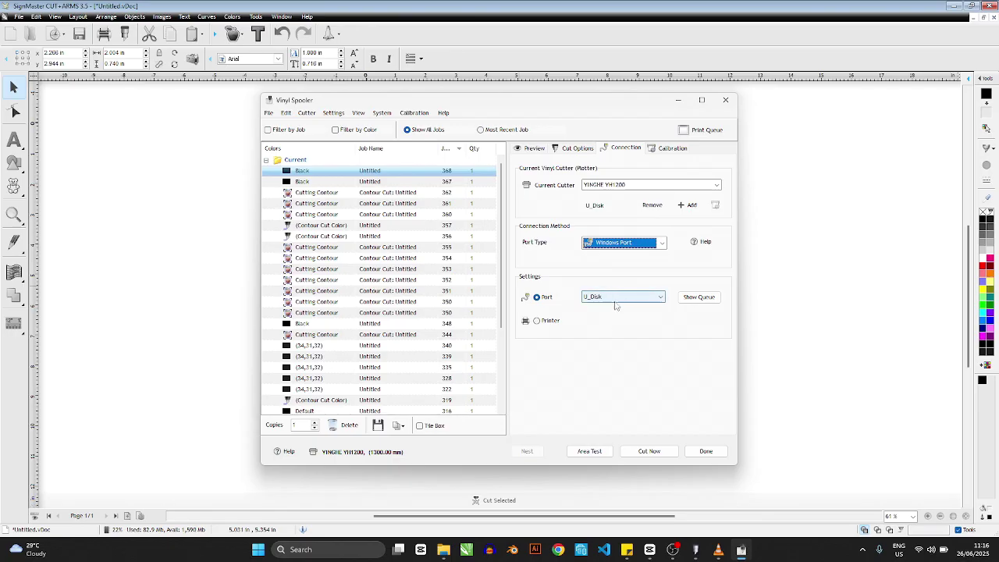
left_click(638, 244)
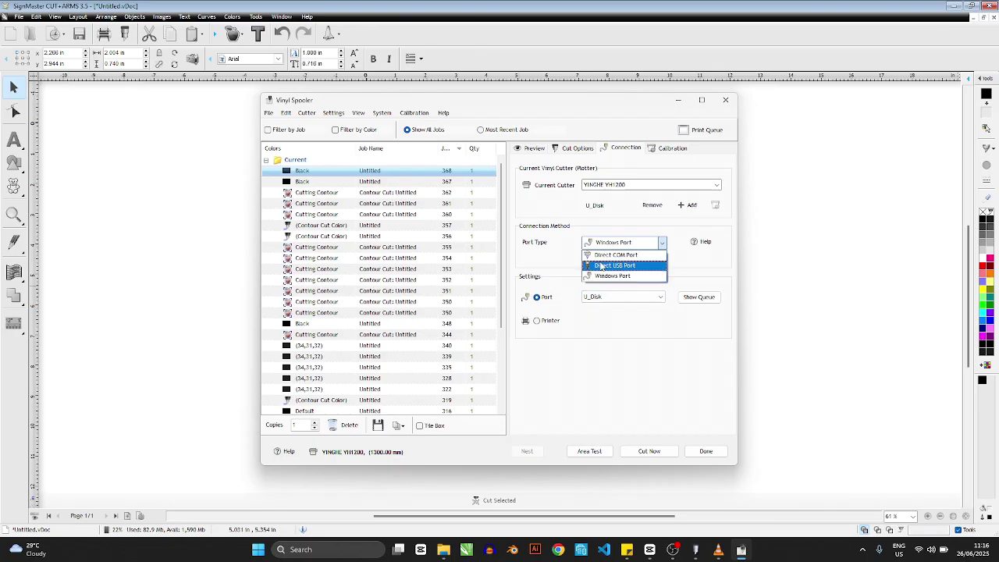
left_click(608, 255)
left_click(648, 293)
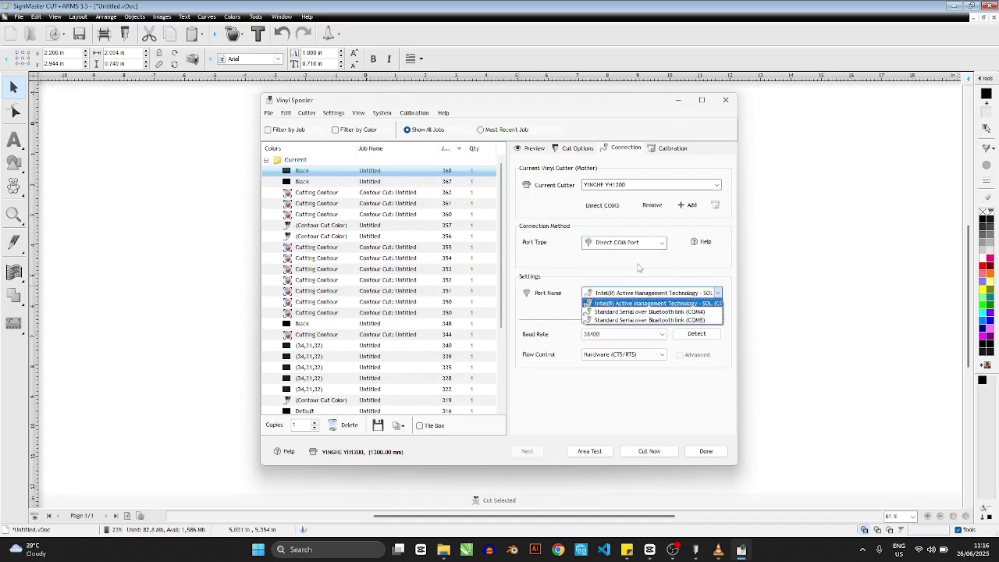
left_click(624, 296)
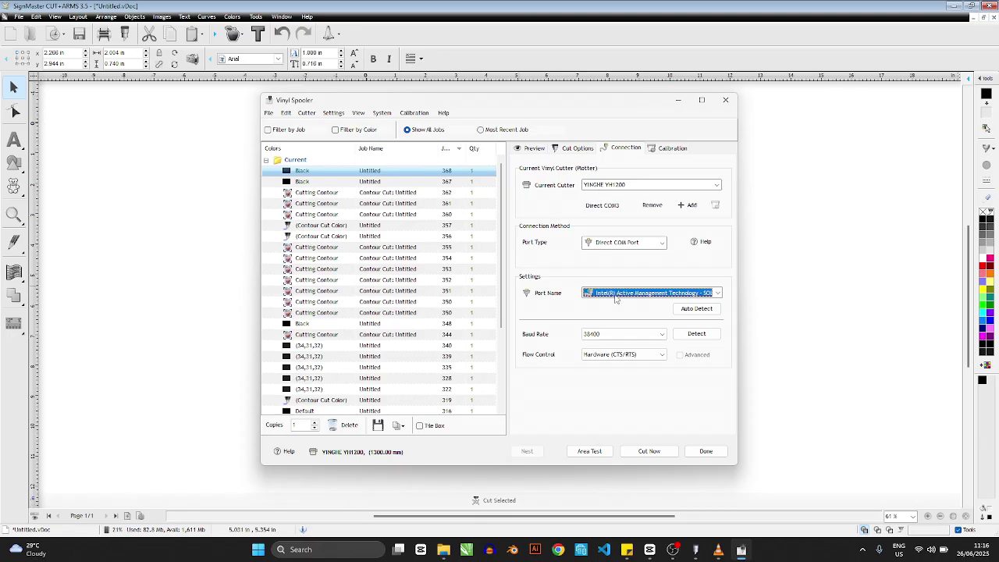
Set the cutter's connection to Windows Port and keep U_Disk as its port
left_click(660, 243)
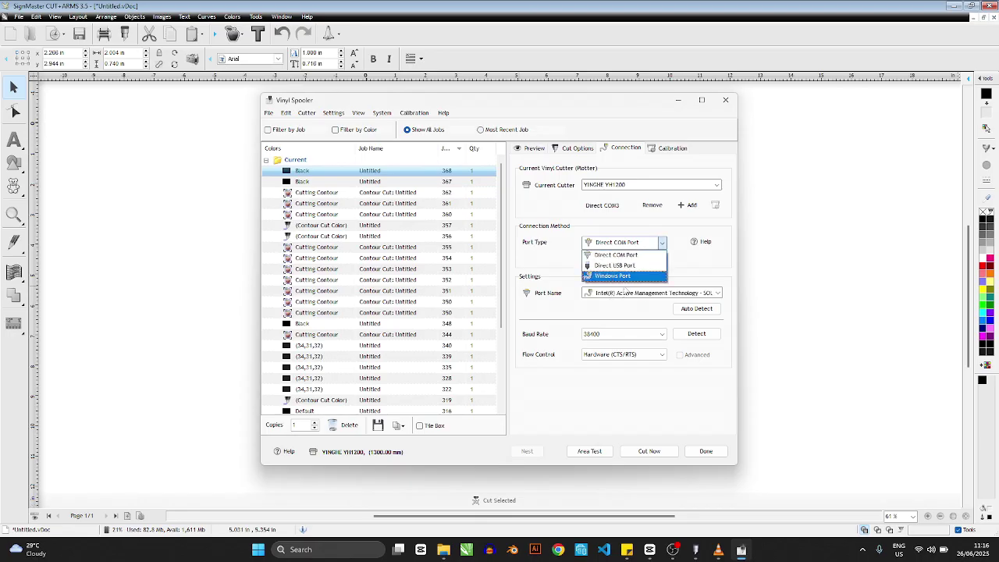
left_click(613, 278)
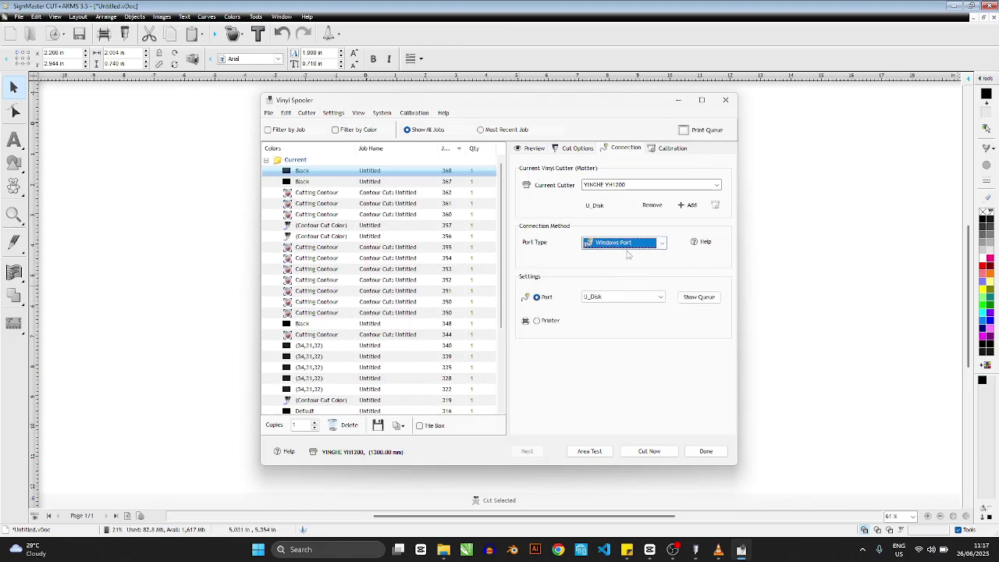
left_click(654, 298)
left_click(654, 297)
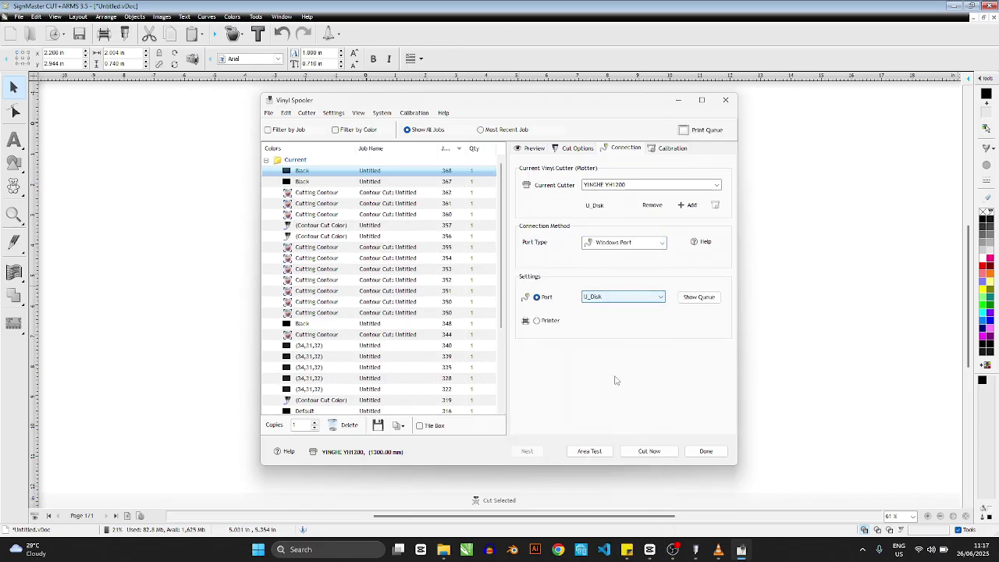
left_click(640, 298)
left_click(636, 298)
left_click(654, 297)
left_click(596, 549)
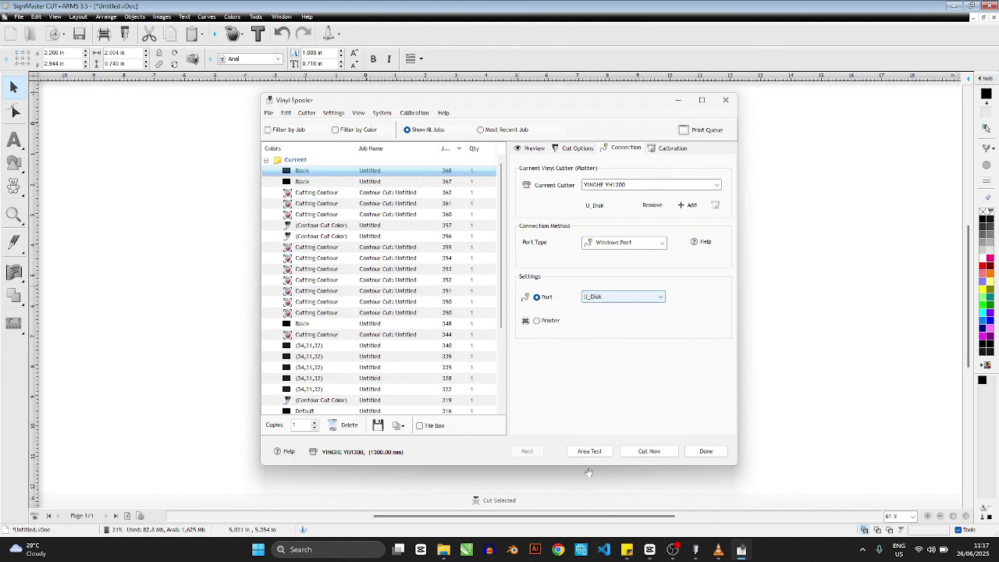
Output the cut job as a PLT file named "FLASH FILE" in the KRYSTAL folder and close the Vinyl Spooler
left_click(641, 453)
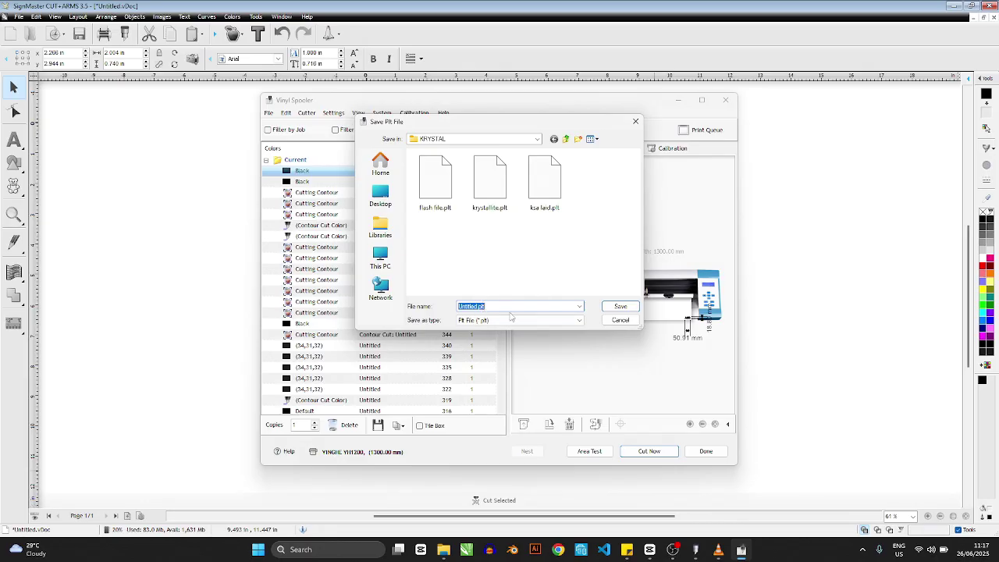
left_click(436, 212)
left_click(489, 304)
key("ctrl+a")
type("FLA")
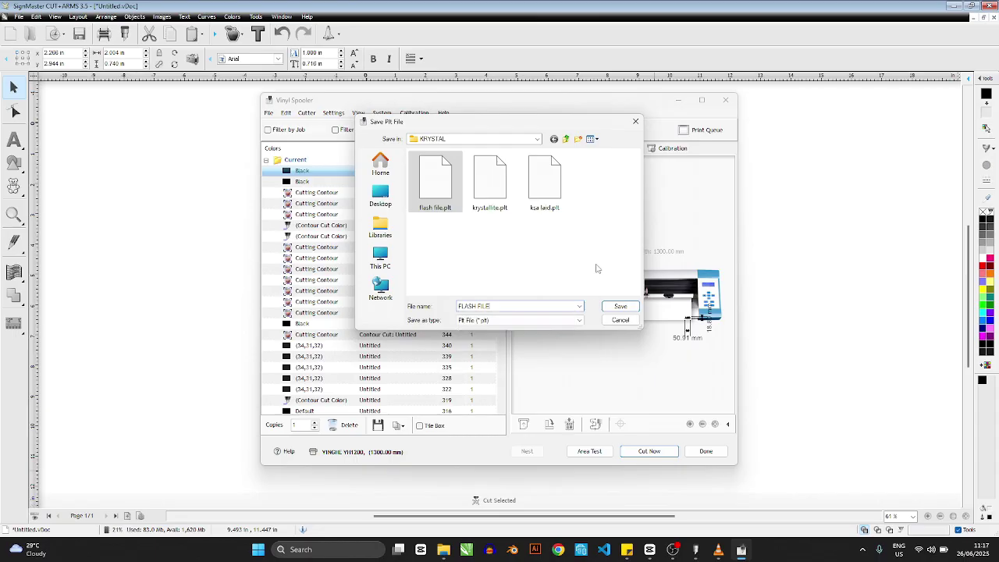
left_click(620, 306)
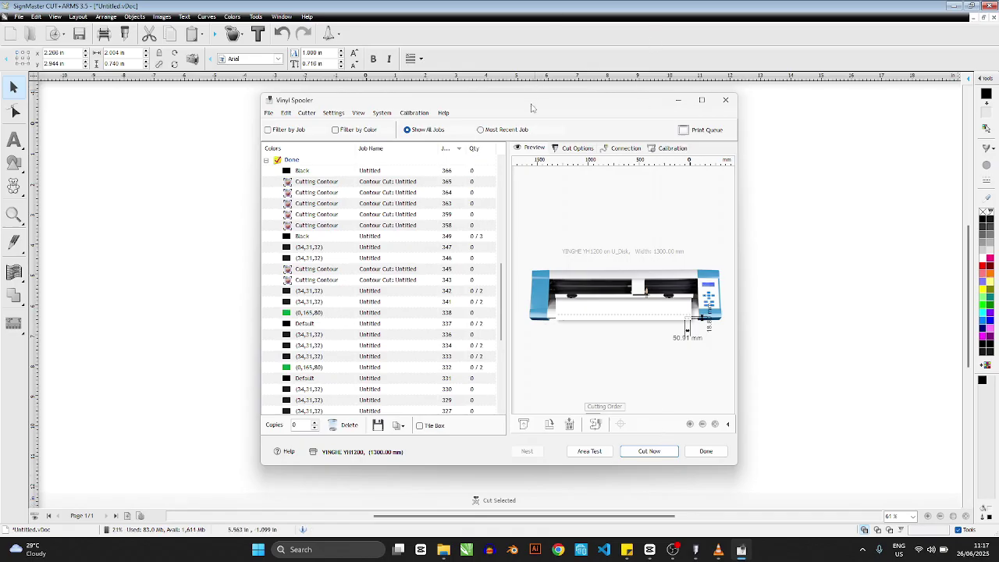
left_click_drag(531, 108, 560, 108)
left_click(735, 453)
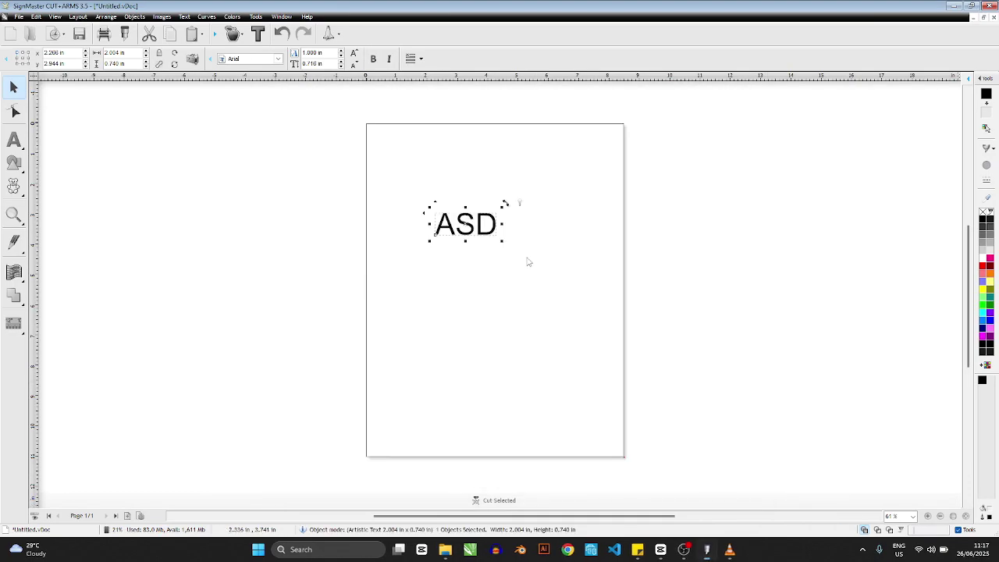
Enlarge the "ASD" text to about 3.93 by 1.45 in, placed higher on the page, and make it bold
left_click_drag(409, 195, 529, 273)
left_click_drag(501, 243, 462, 199)
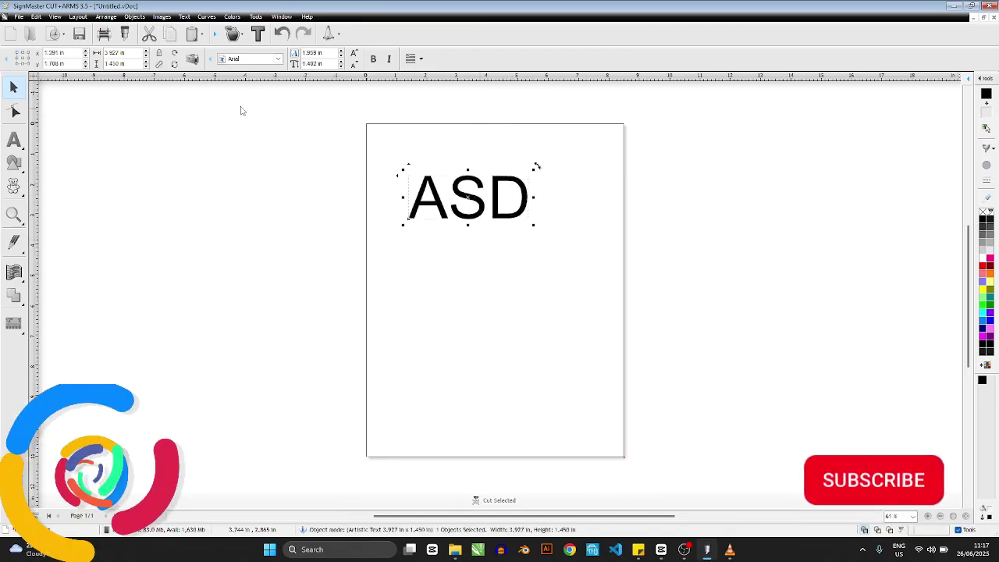
left_click(374, 59)
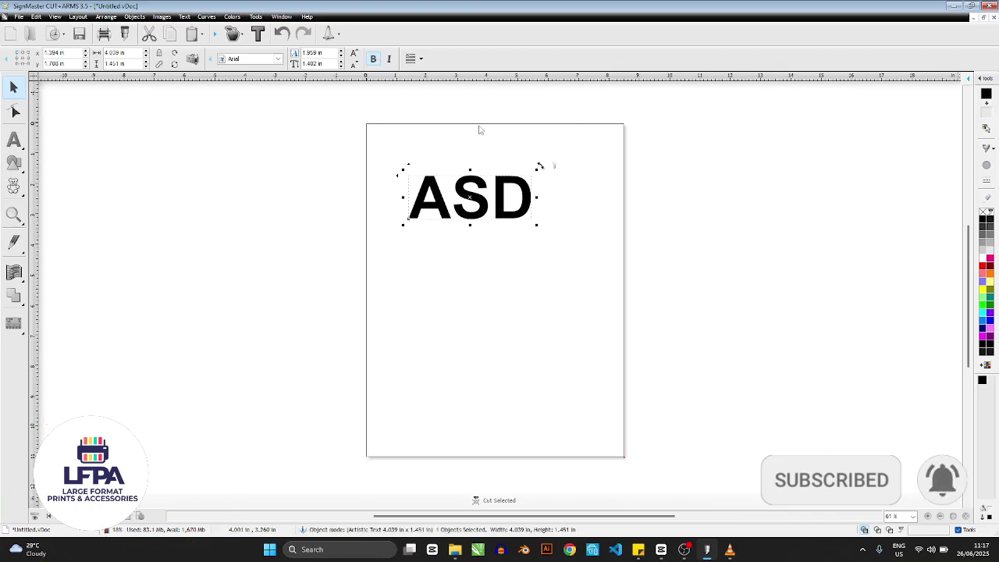
Move the bold "ASD" text slightly to the right on the page and deselect it
left_click_drag(450, 178, 483, 213)
left_click(483, 213)
left_click(520, 281)
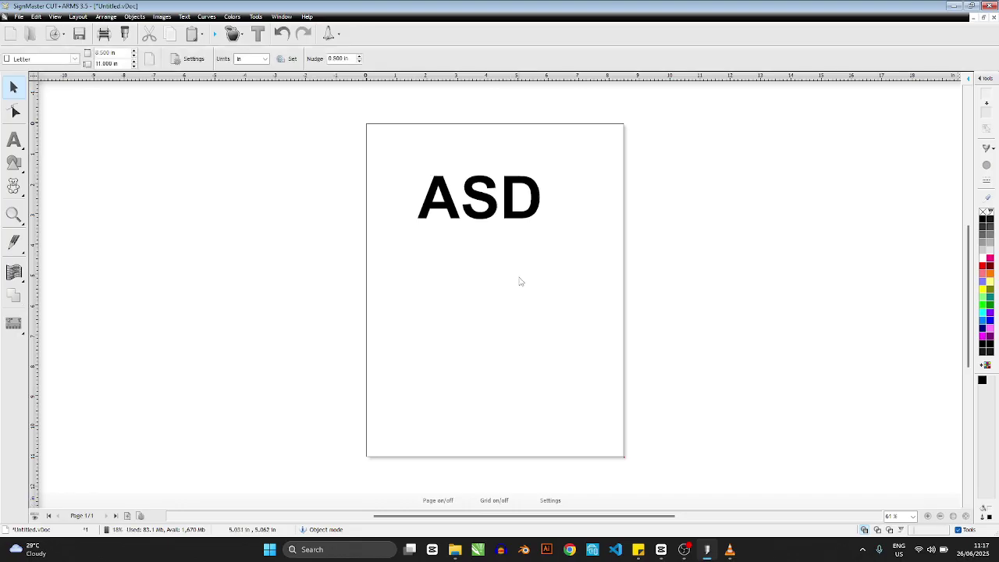